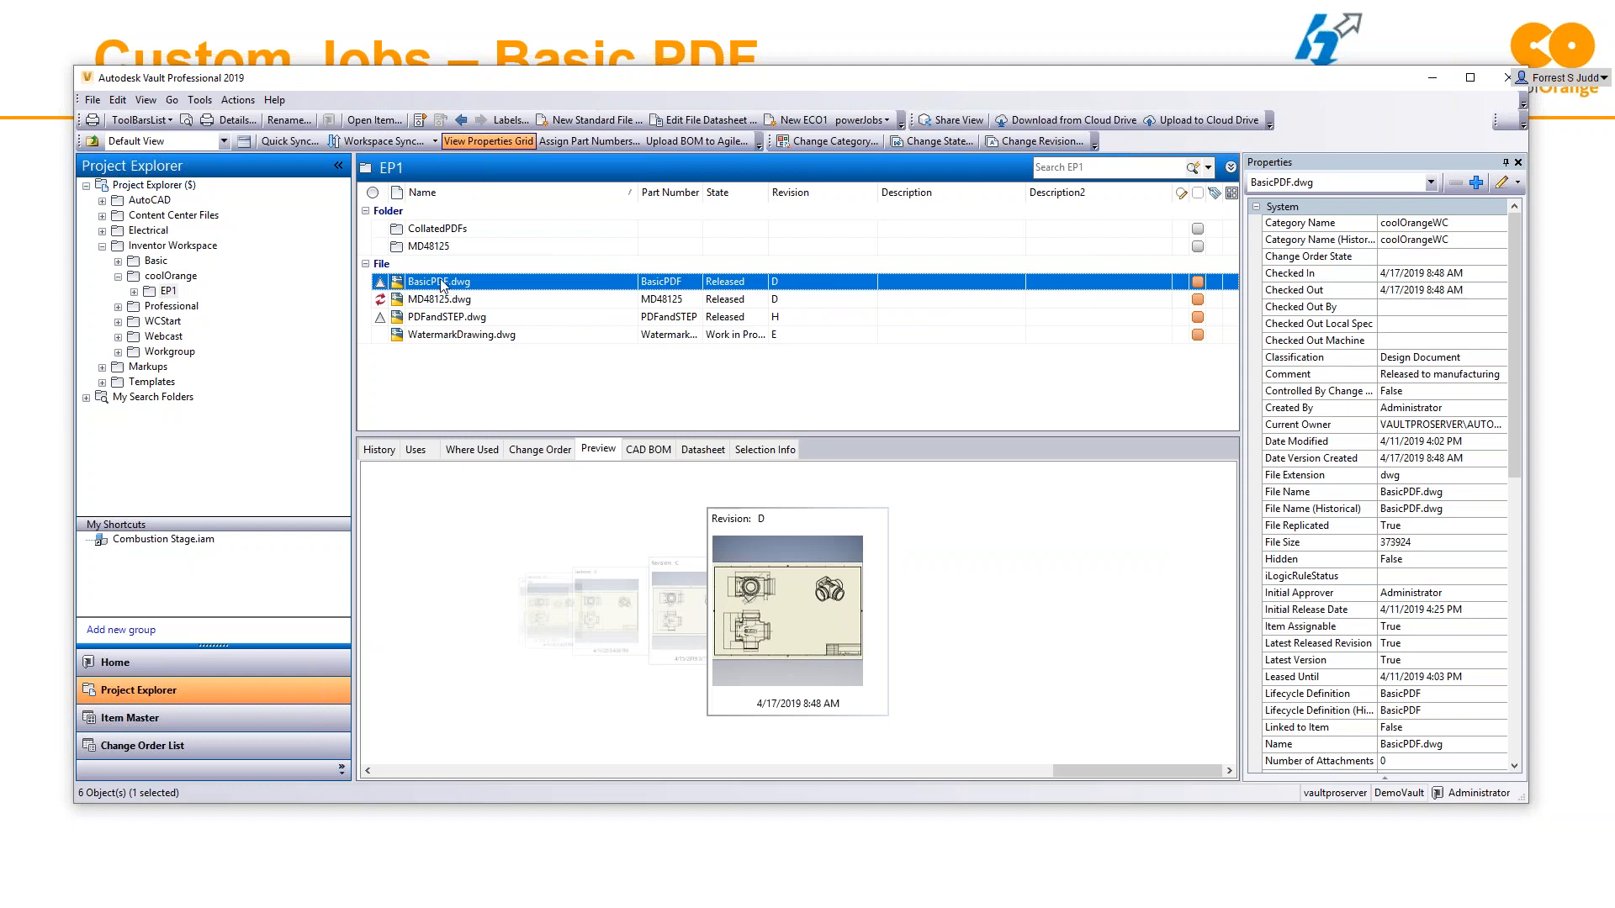
Step: Change the lifecycle state of BasicPDF.dwg to Work in Progress
{"action": "left_click", "coordinate": [920, 142]}
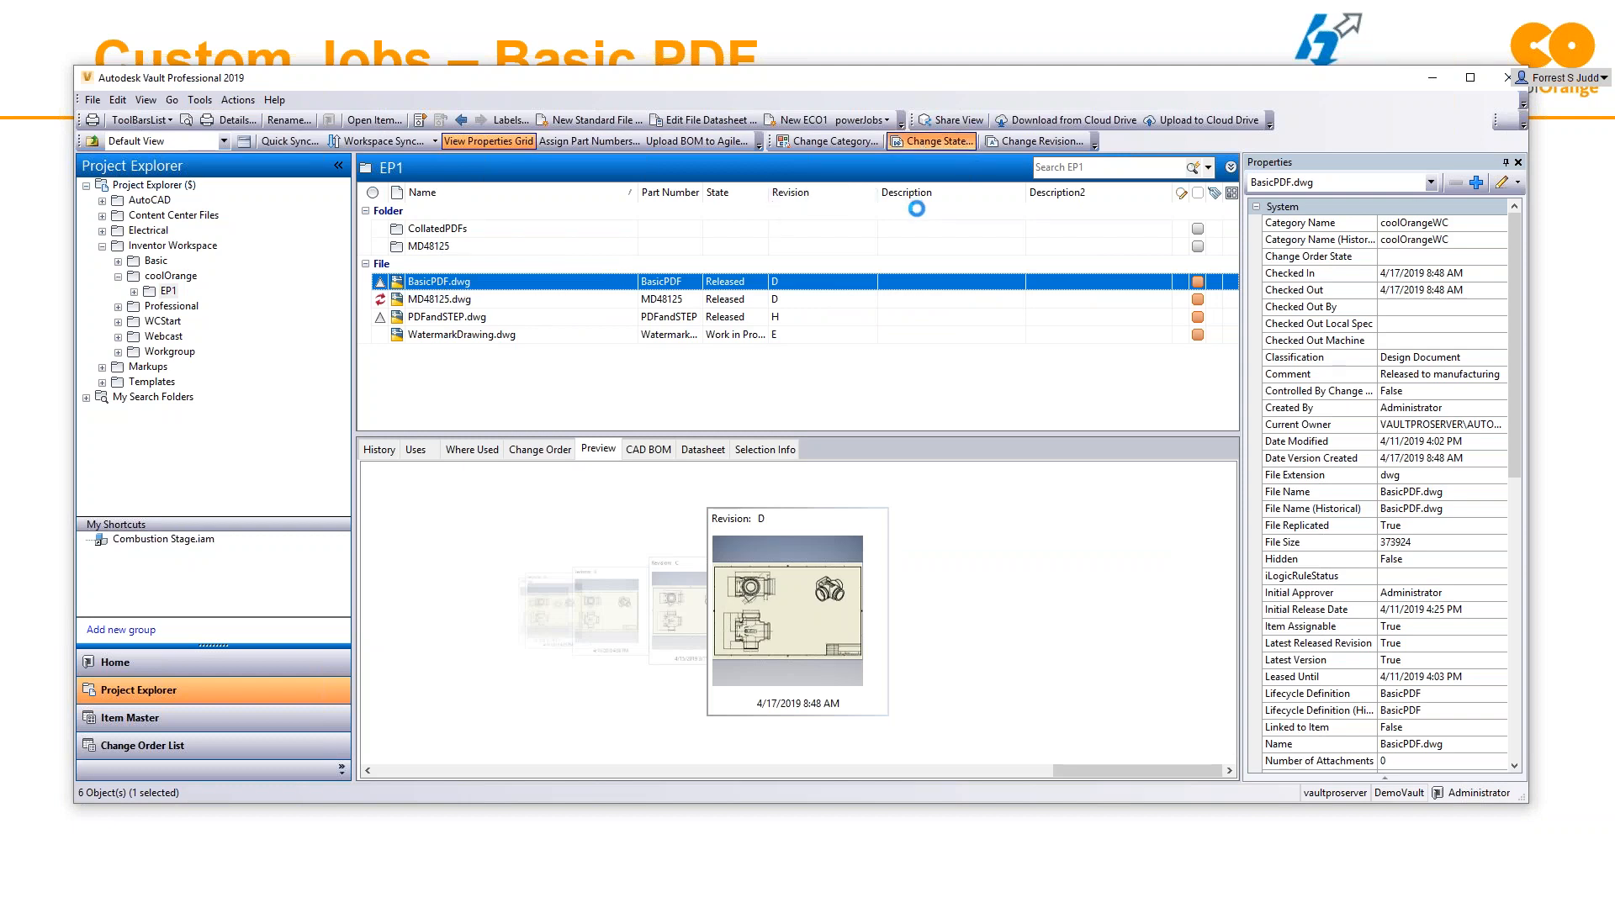
{"action": "left_click", "coordinate": [705, 143]}
{"action": "left_click", "coordinate": [622, 156]}
{"action": "left_click", "coordinate": [577, 663]}
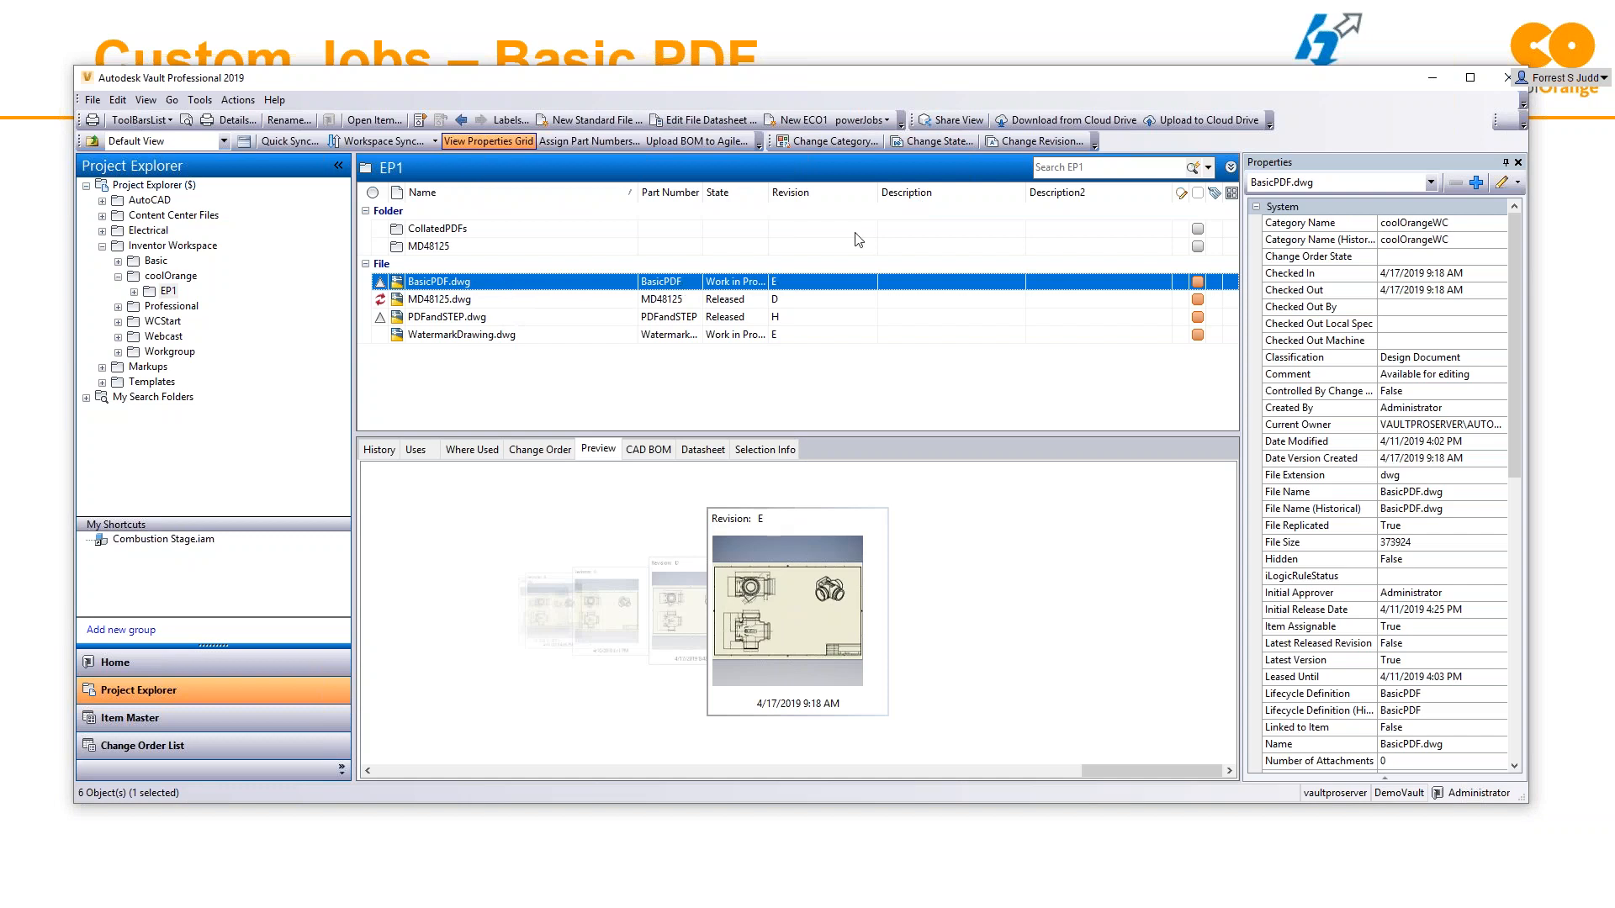
Step: Change the lifecycle state of BasicPDF.dwg to Released with the comment "Released to manufacturing"
{"action": "left_click", "coordinate": [934, 142]}
{"action": "left_click", "coordinate": [609, 143]}
{"action": "left_click", "coordinate": [591, 191]}
{"action": "left_click", "coordinate": [577, 663]}
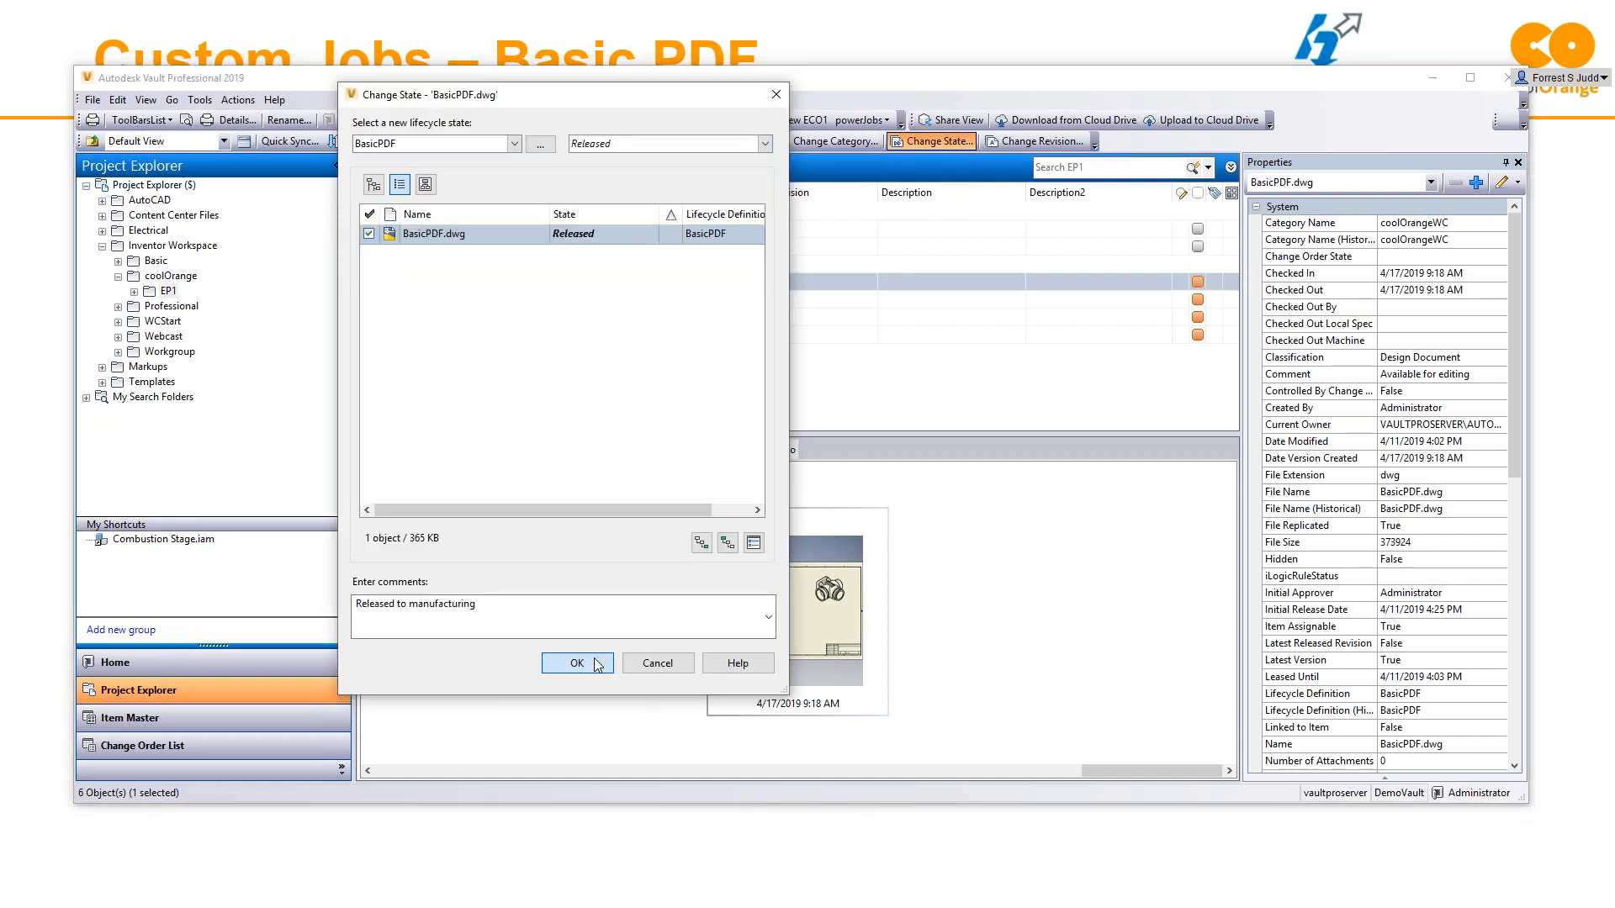
Step: Check the job server queue for the PDF creation job of BasicPDF.dwg and close the queue
{"action": "left_click", "coordinate": [199, 100]}
{"action": "left_click", "coordinate": [241, 238]}
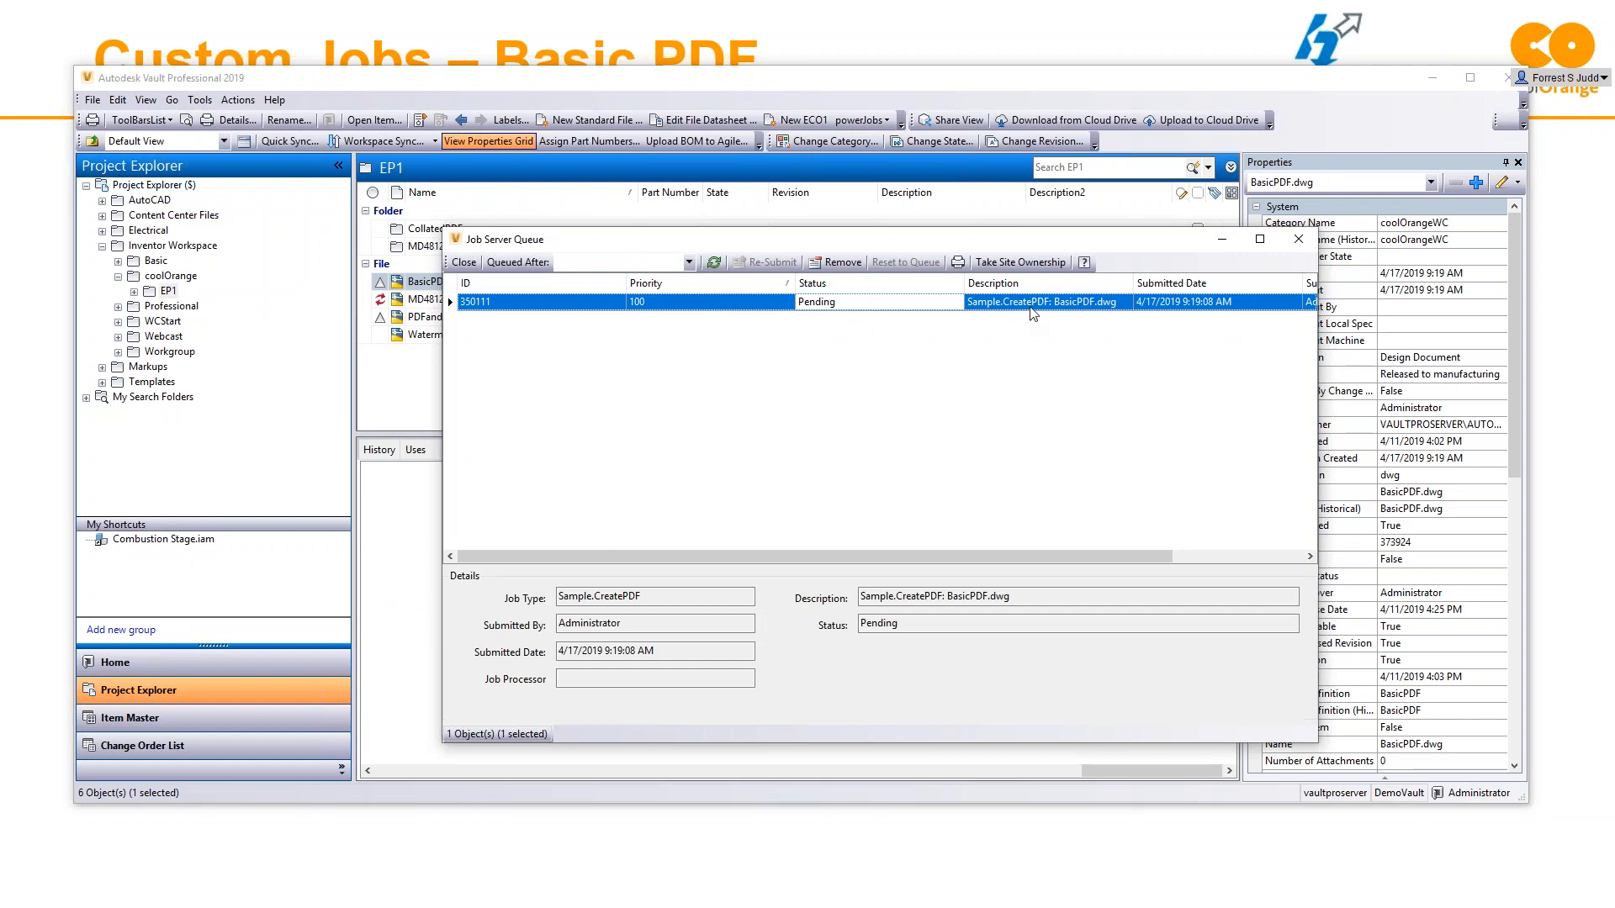
{"action": "left_click", "coordinate": [1296, 241]}
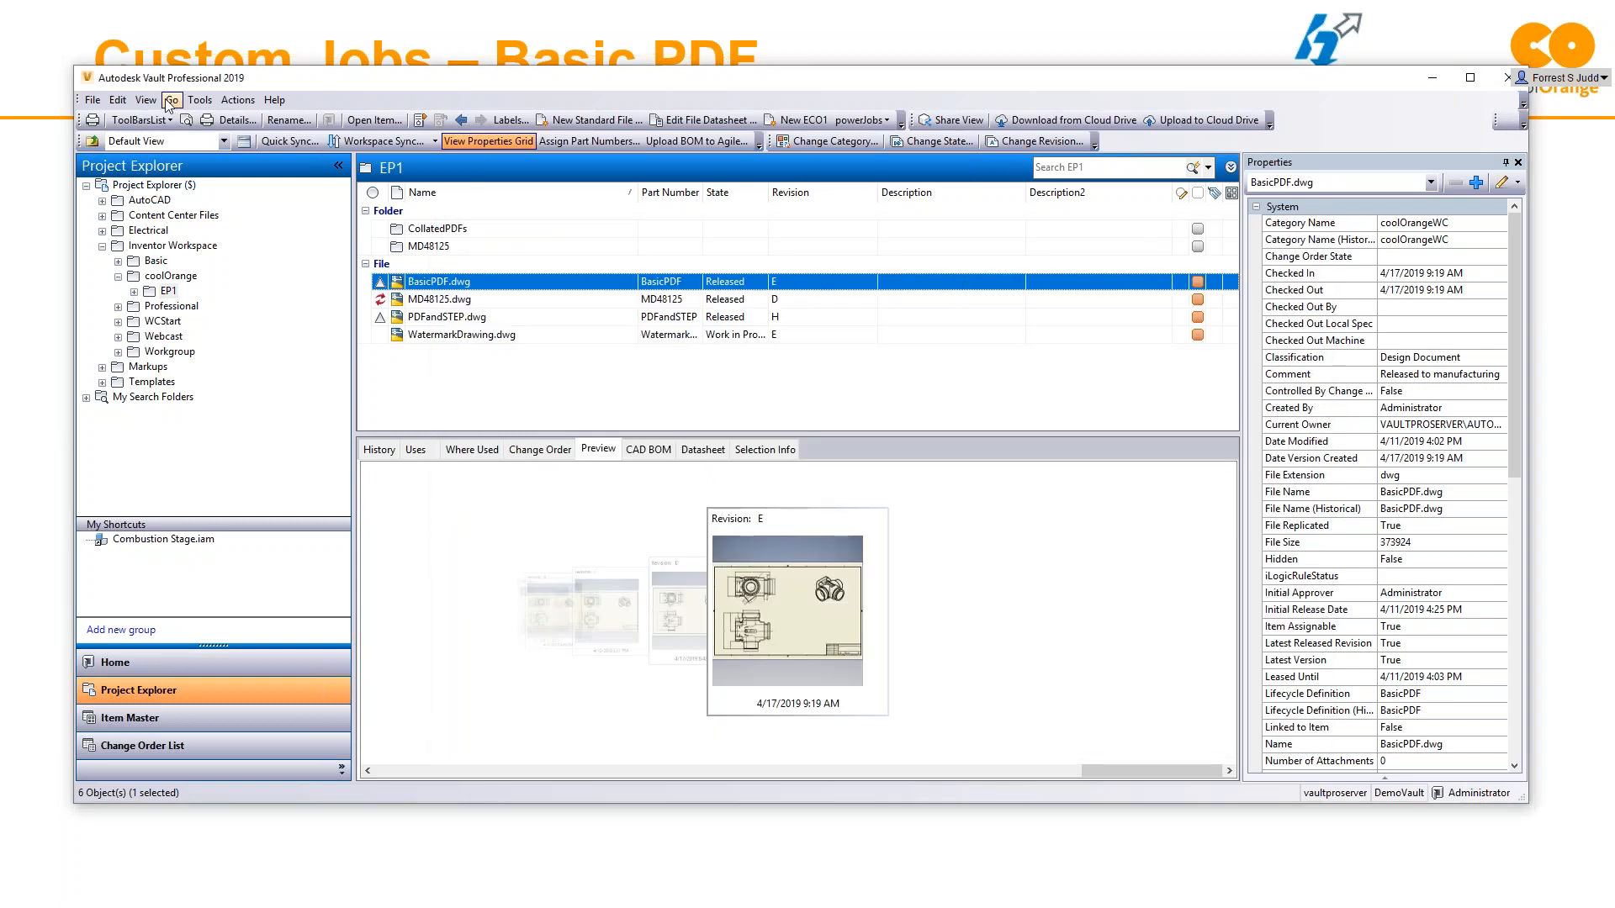
Step: Open the BasicPDF lifecycle definition for editing from the Vault behavior settings
{"action": "left_click", "coordinate": [199, 100]}
{"action": "mouse_move", "coordinate": [259, 261]}
{"action": "left_click", "coordinate": [431, 261]}
{"action": "left_click", "coordinate": [581, 174]}
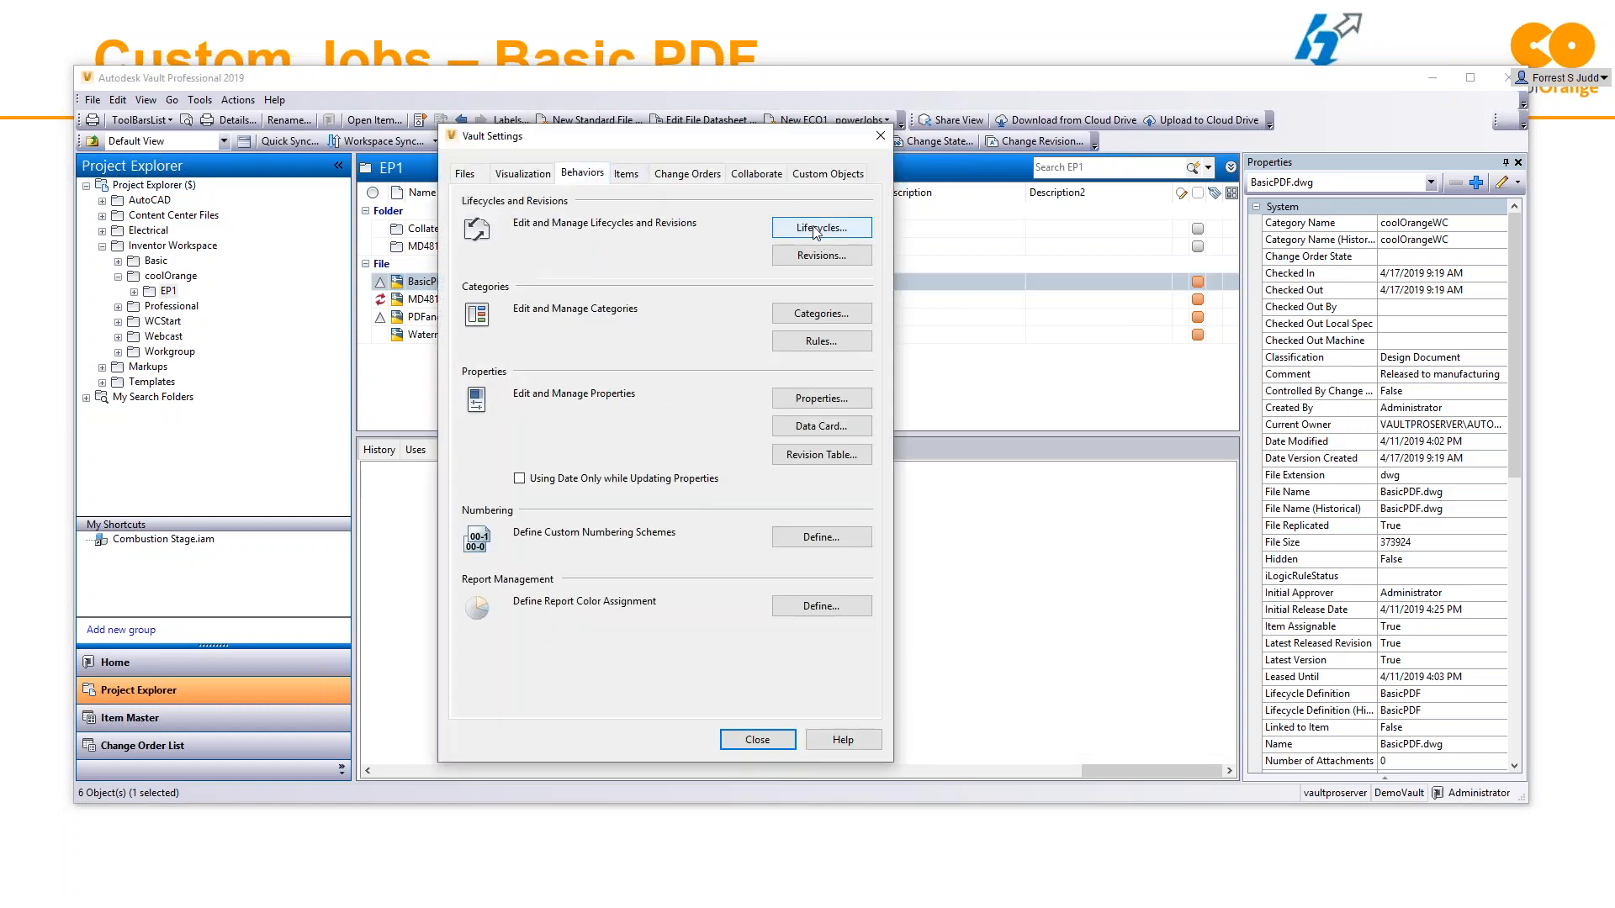
{"action": "left_click", "coordinate": [820, 228]}
{"action": "scroll", "coordinate": [670, 298], "scroll_direction": "down", "scroll_amount": 1}
{"action": "left_click", "coordinate": [610, 345]}
{"action": "left_click", "coordinate": [833, 215]}
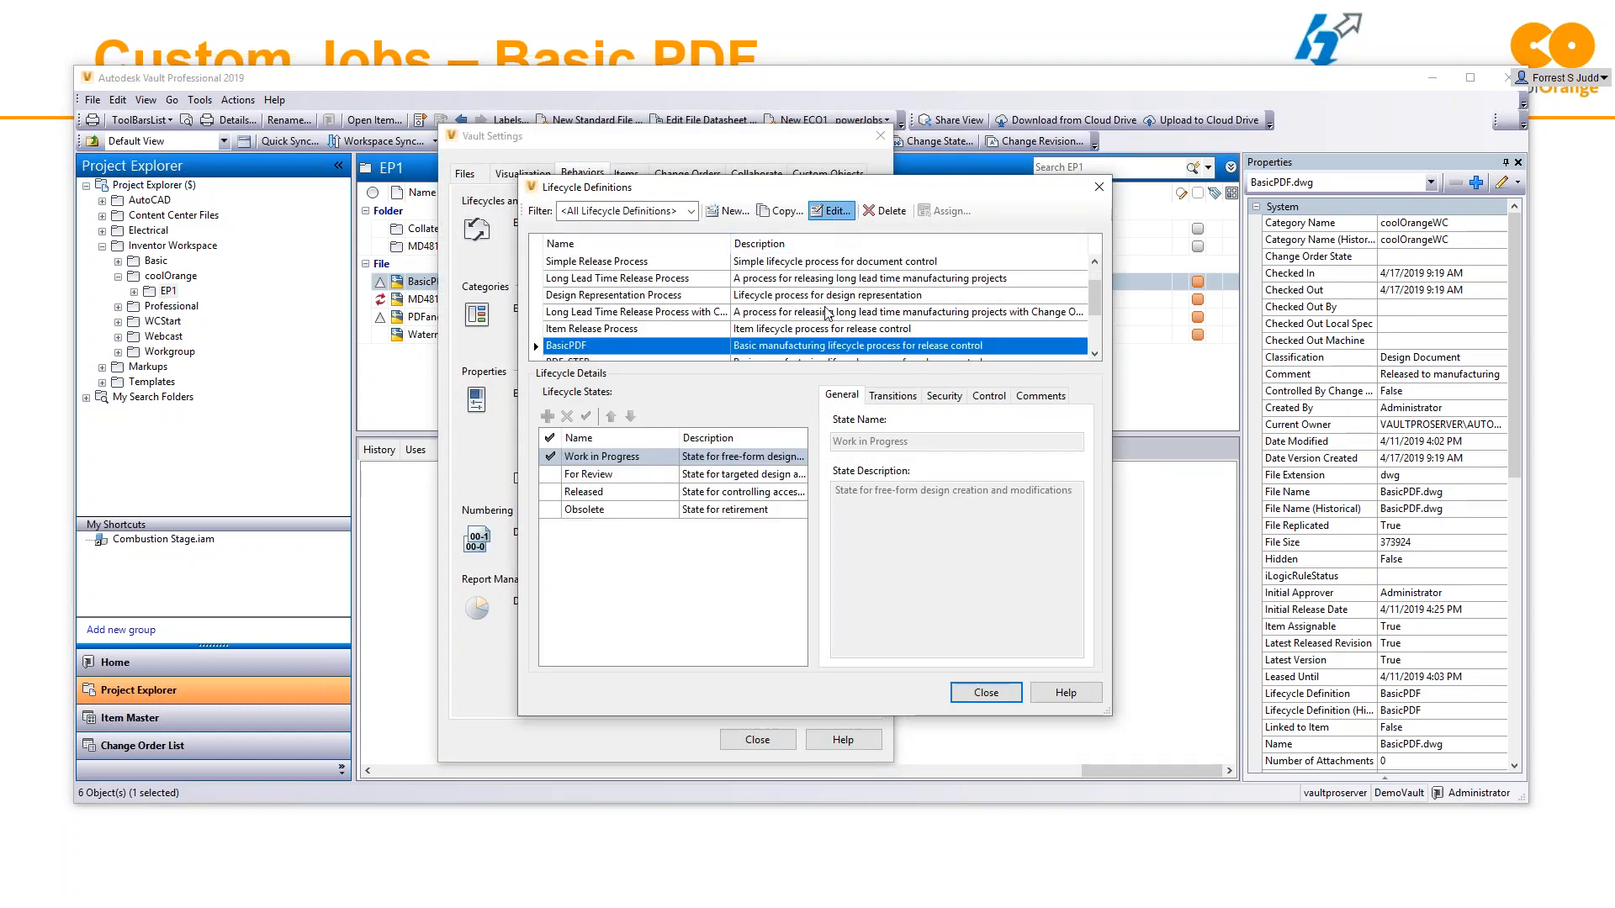
Step: Inspect the custom job types of the Work in Progress to Released transition, and close all settings dialogs without saving changes
{"action": "left_click", "coordinate": [685, 405]}
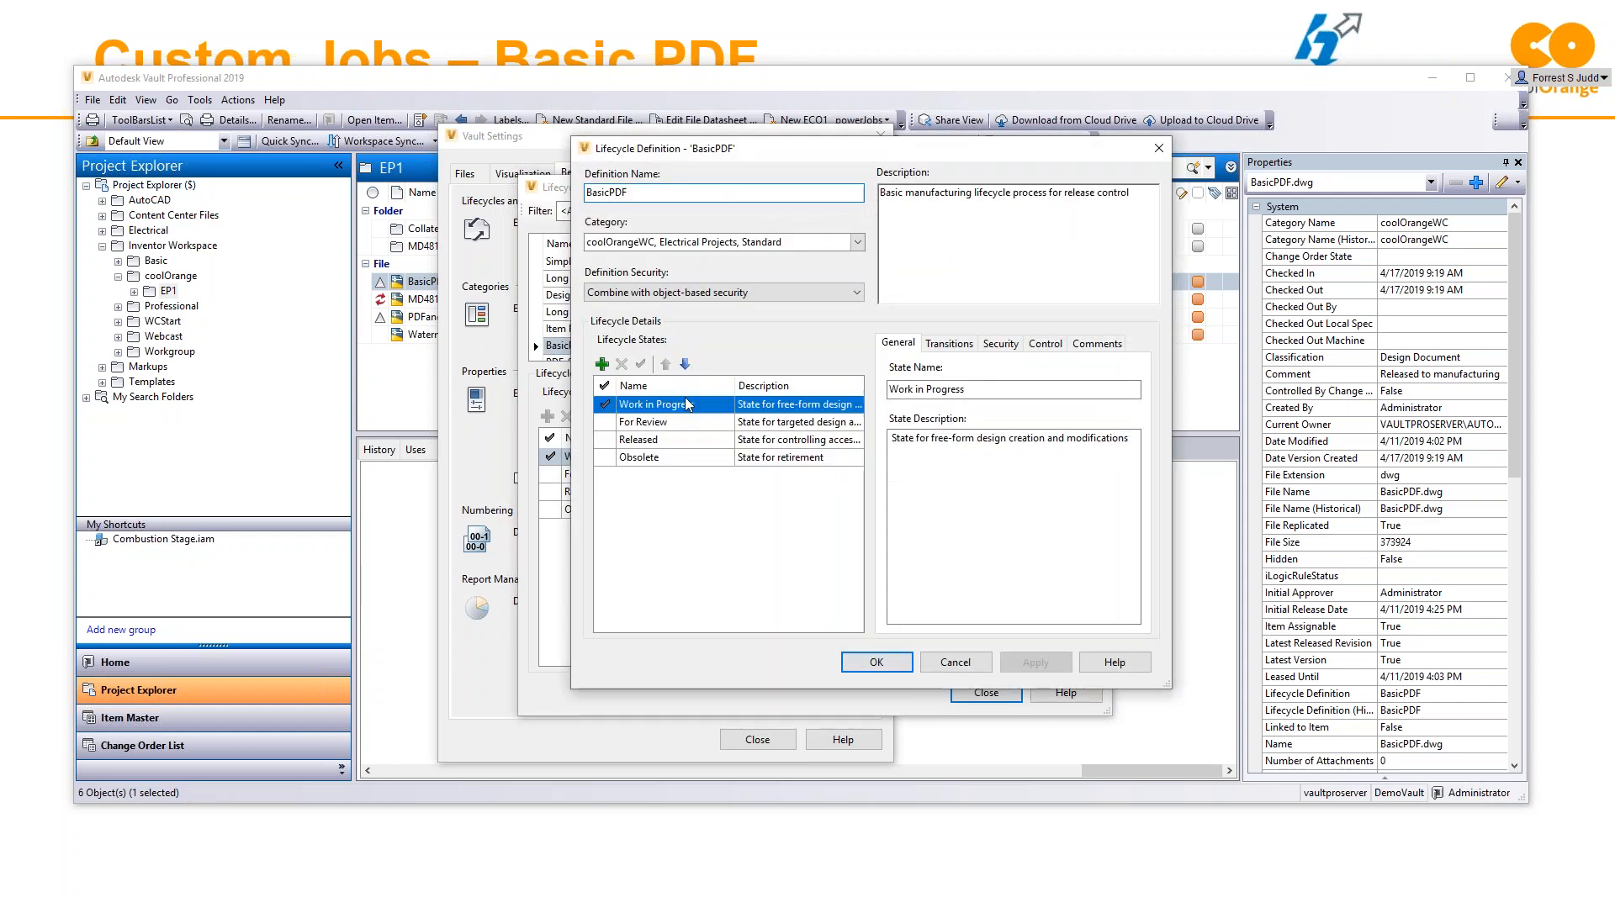
{"action": "left_click", "coordinate": [947, 344]}
{"action": "left_click", "coordinate": [932, 431]}
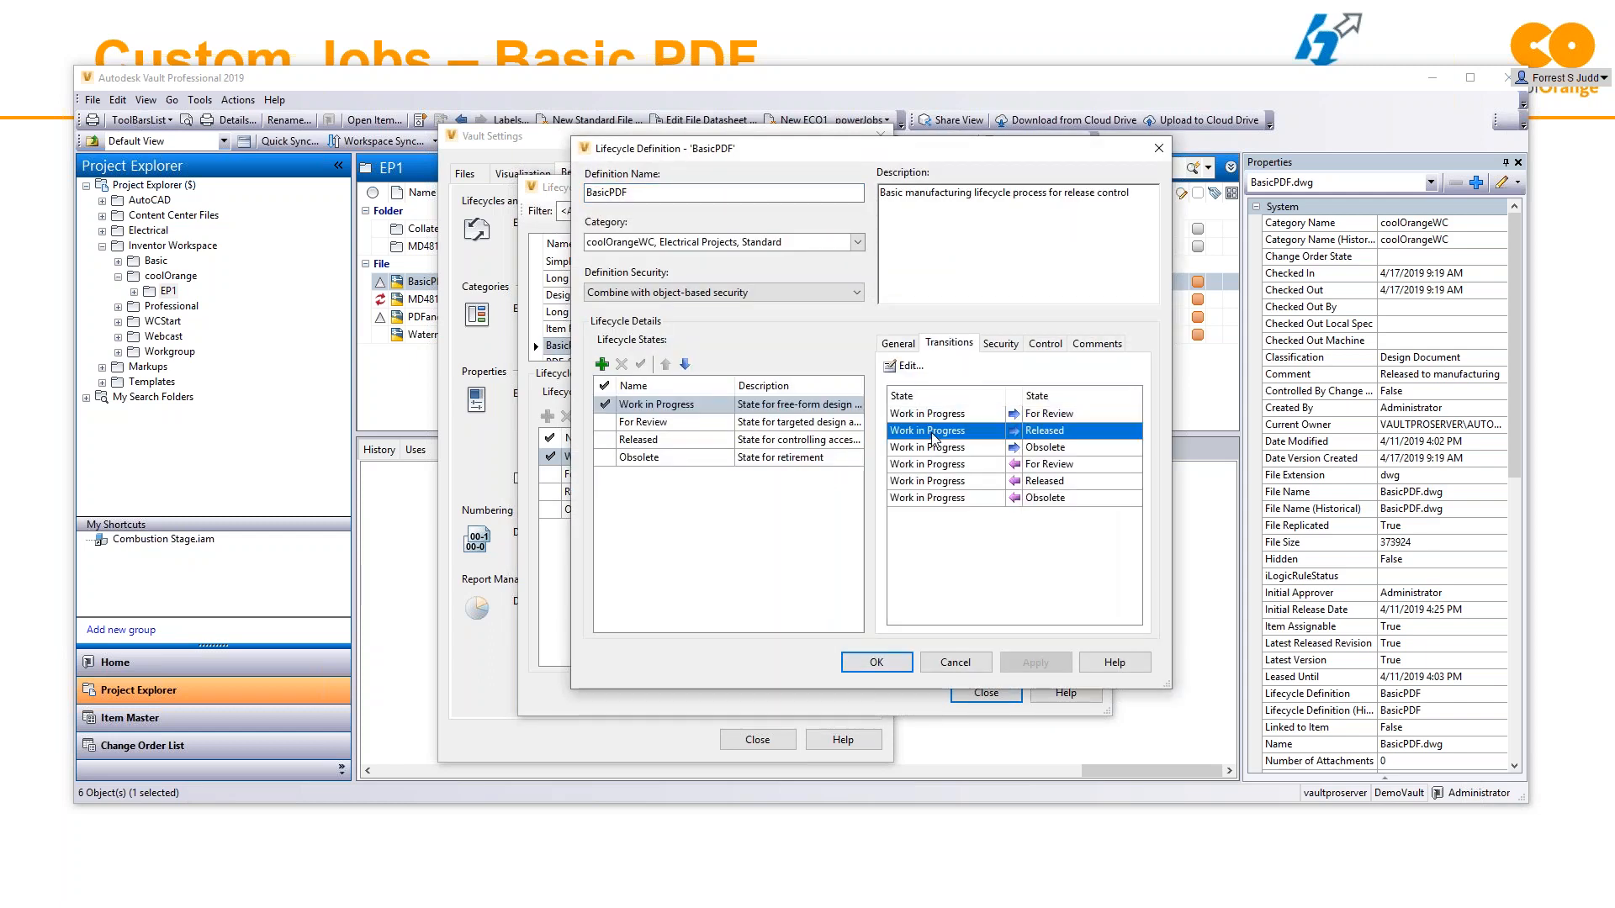
{"action": "left_click", "coordinate": [907, 366]}
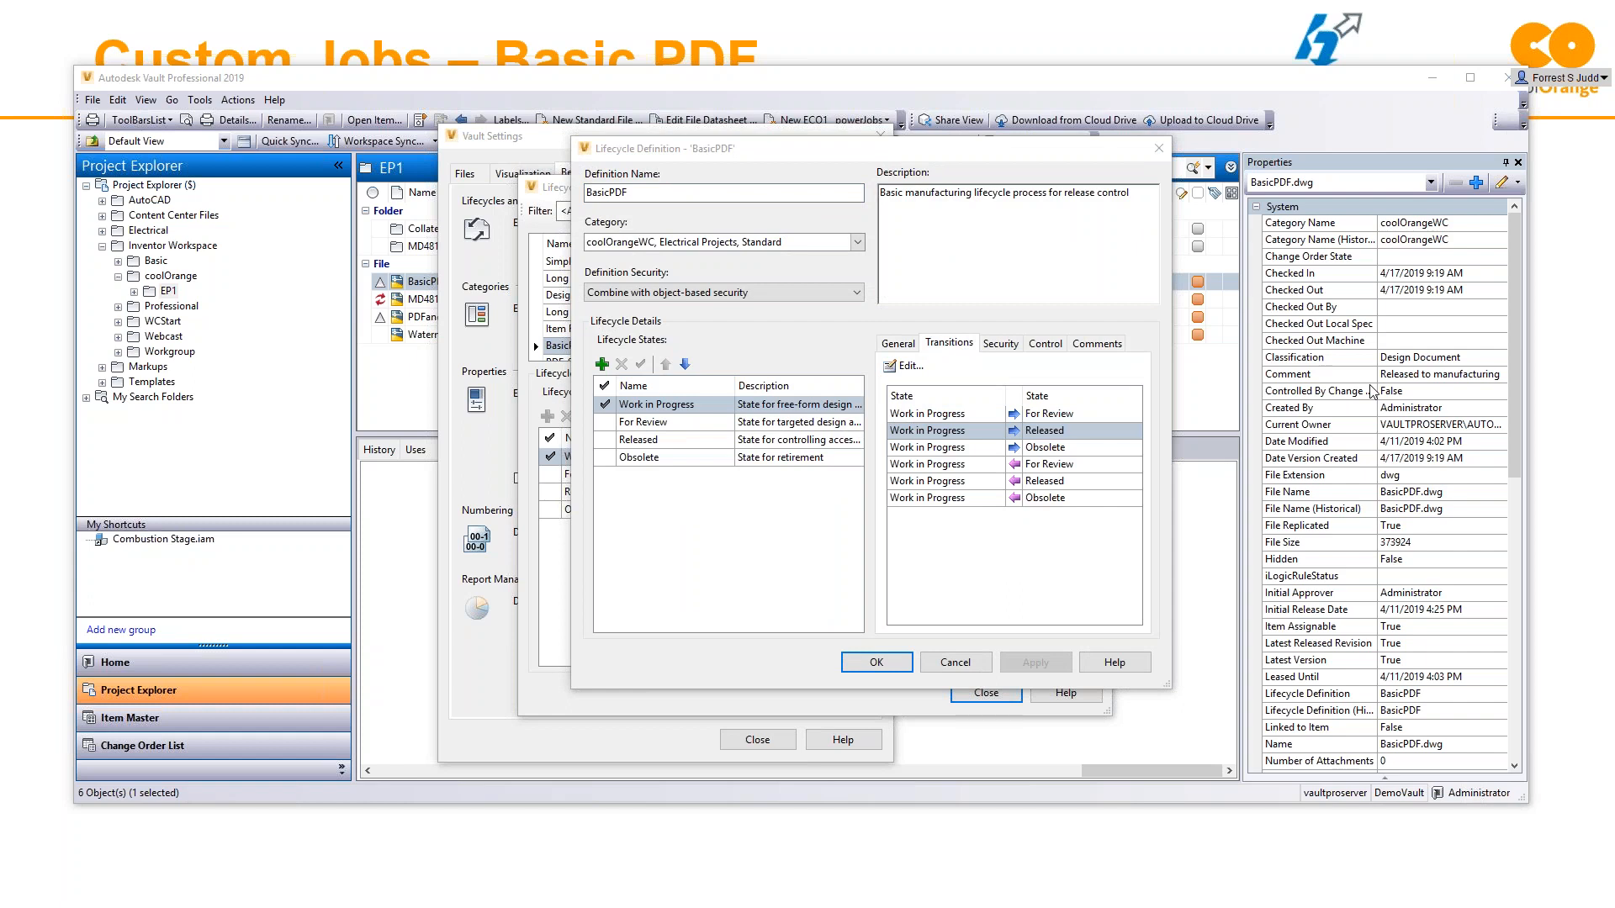
{"action": "left_click", "coordinate": [793, 310]}
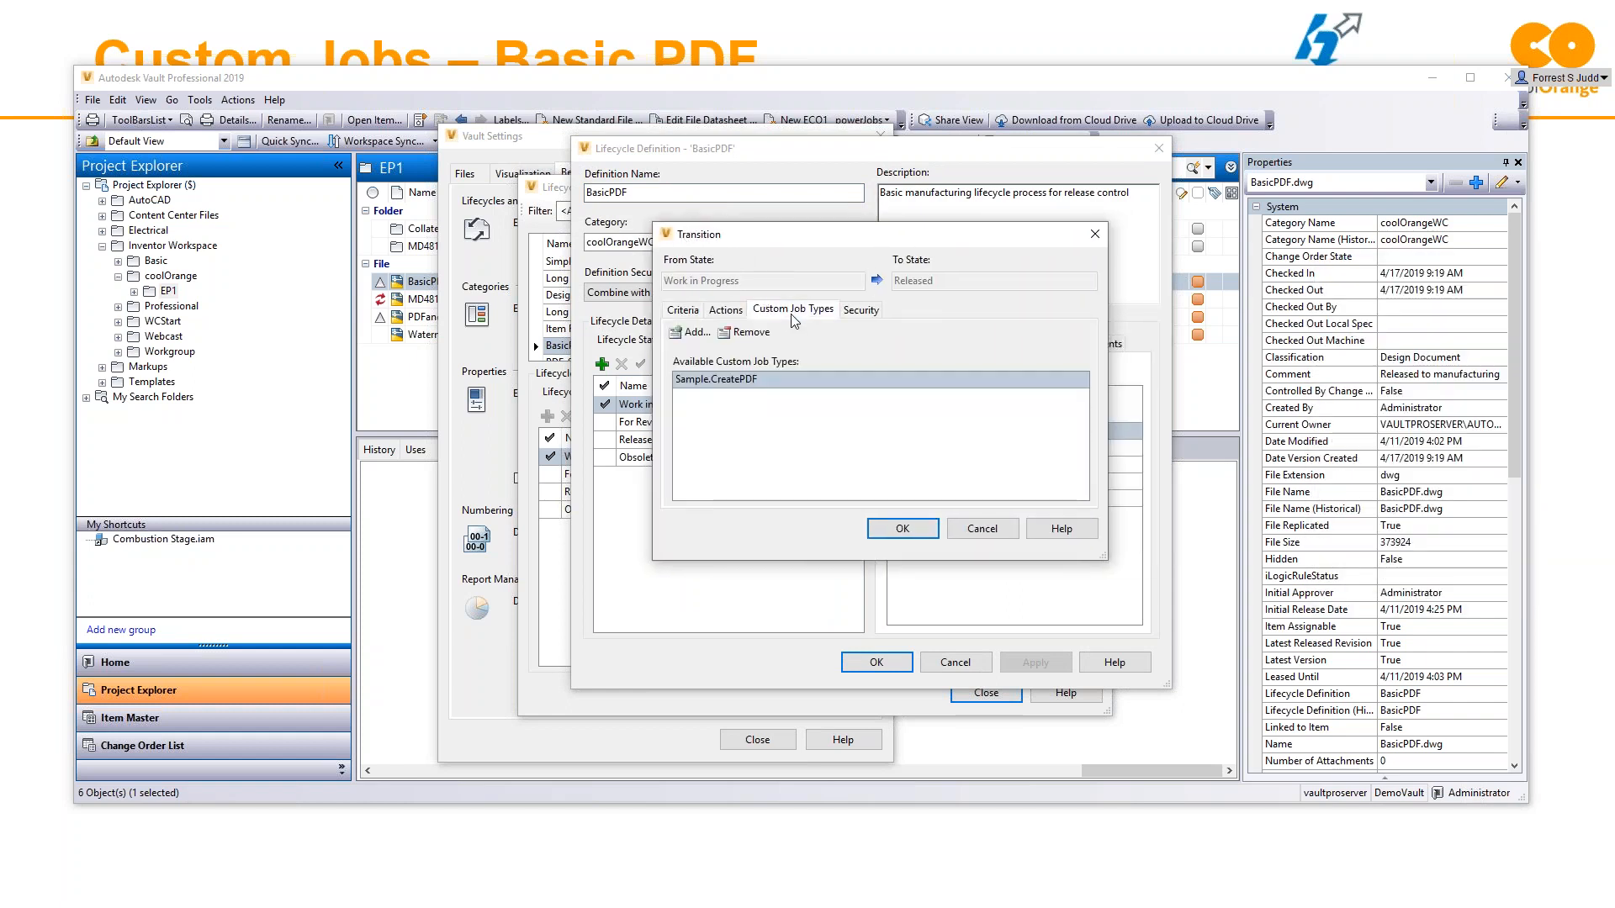
{"action": "left_click", "coordinate": [756, 383]}
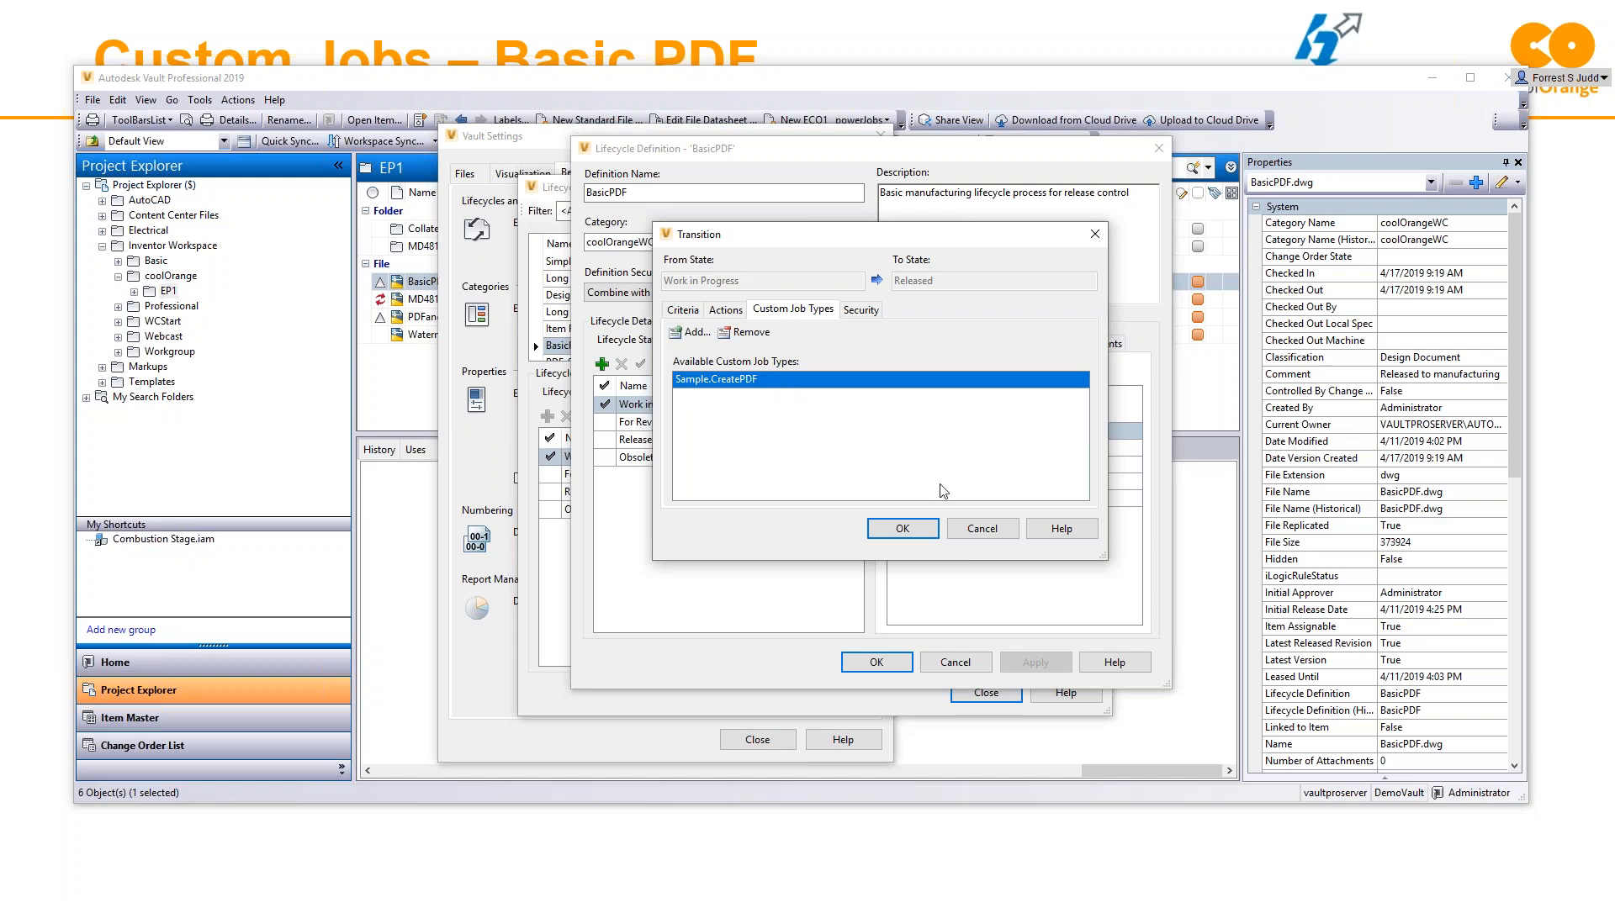
{"action": "left_click", "coordinate": [982, 528]}
{"action": "left_click", "coordinate": [954, 662]}
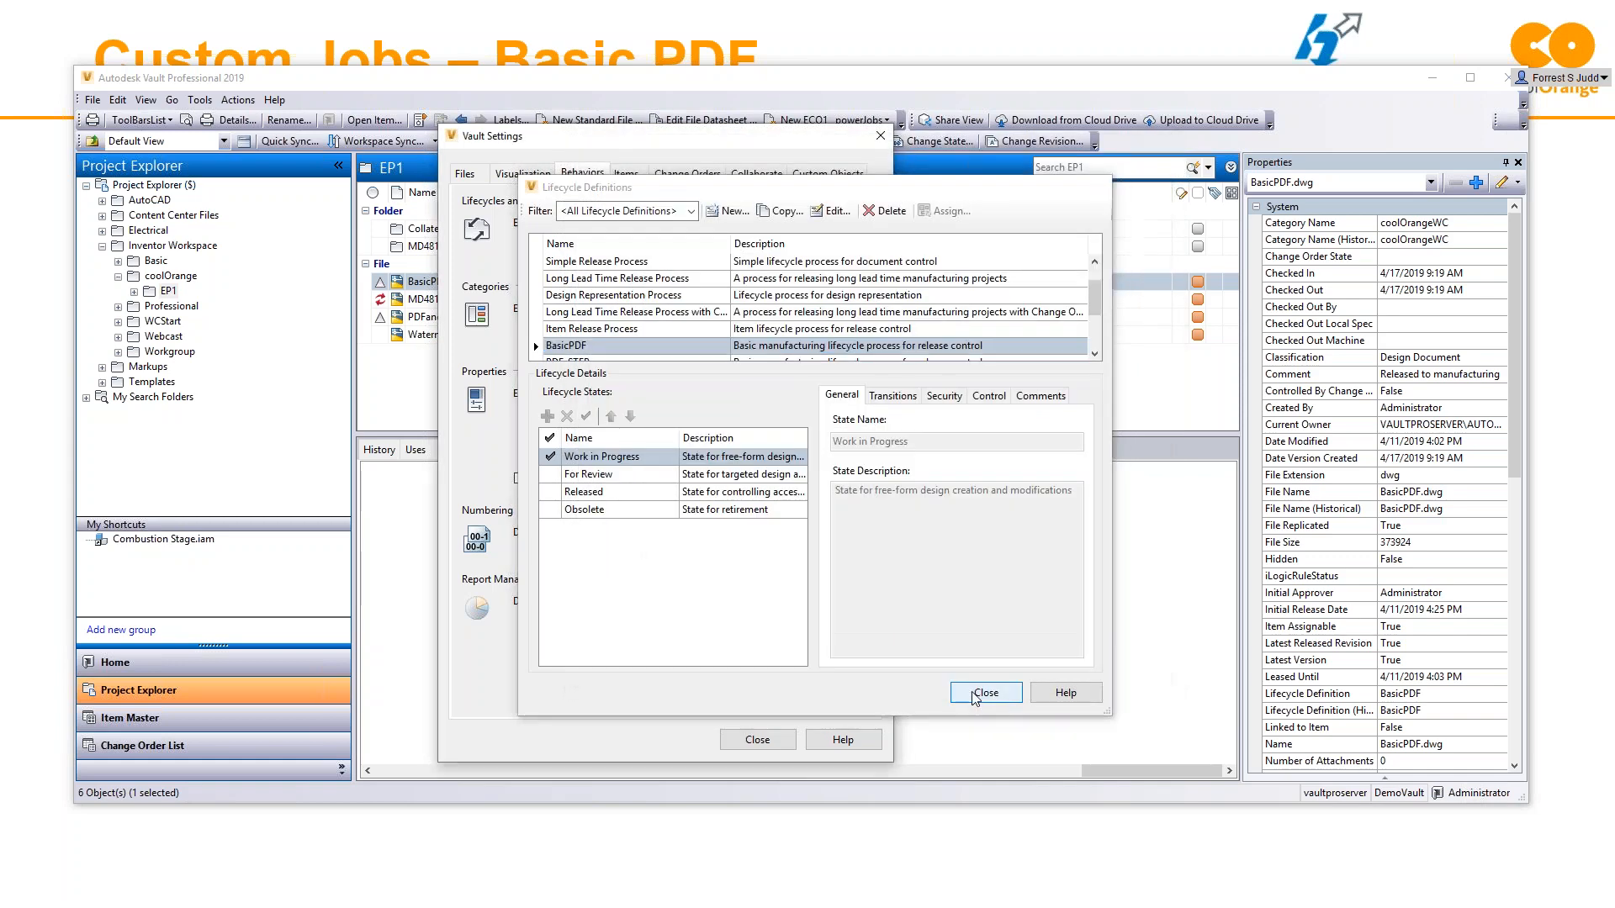
{"action": "left_click", "coordinate": [984, 693]}
{"action": "left_click", "coordinate": [757, 740]}
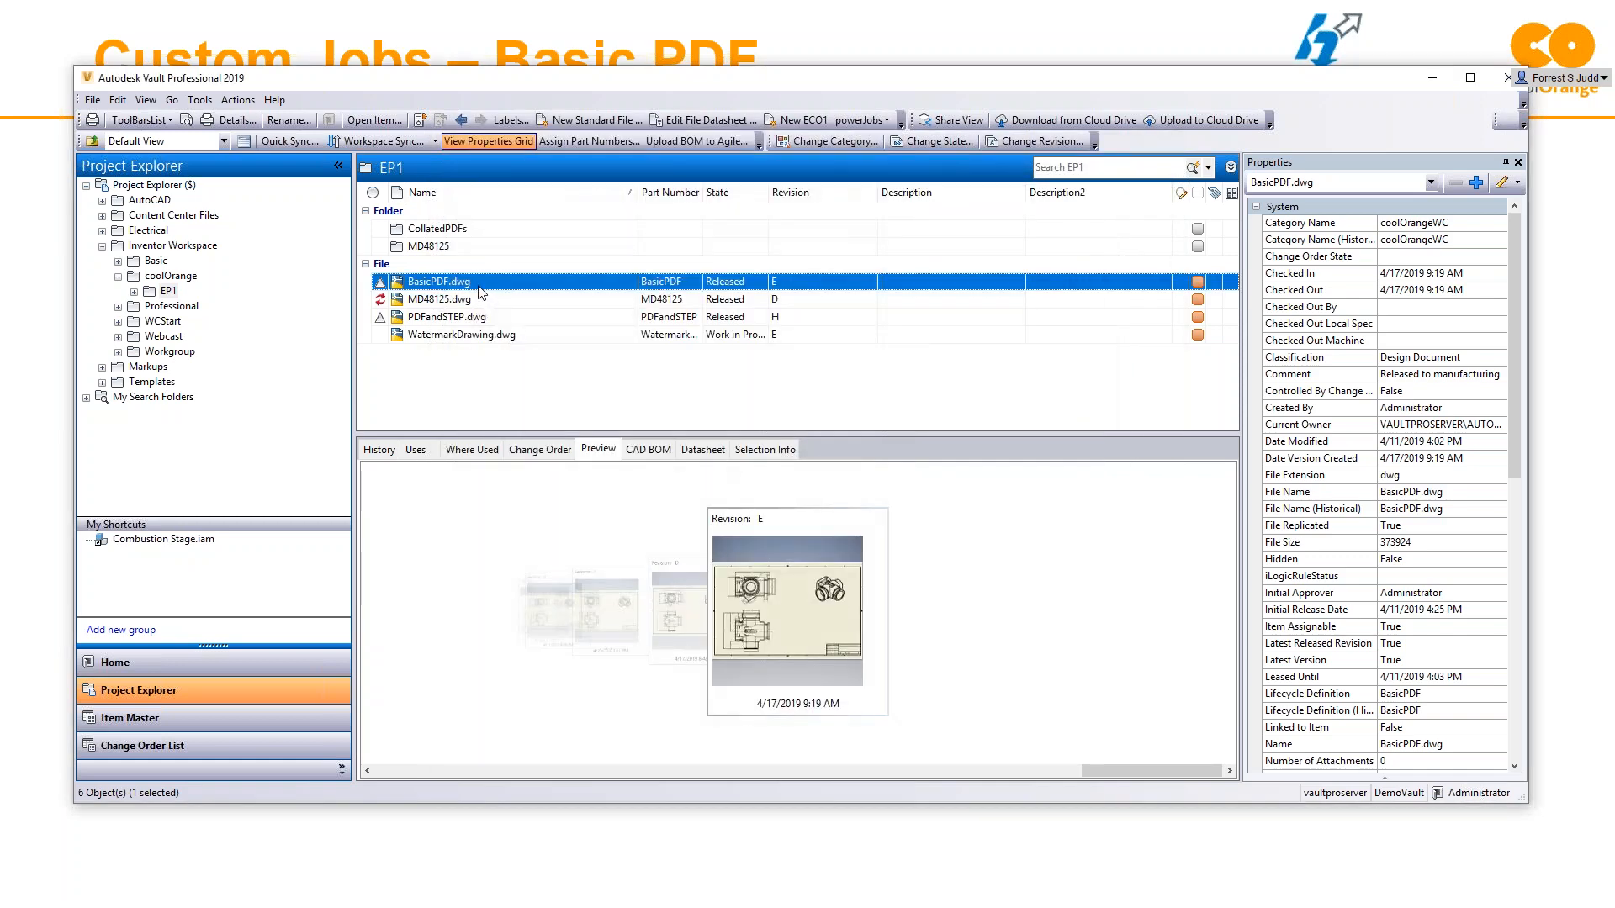
Step: Reopen the job server queue and bring the coolOrange powerJobs window in front of it
{"action": "left_click", "coordinate": [199, 100]}
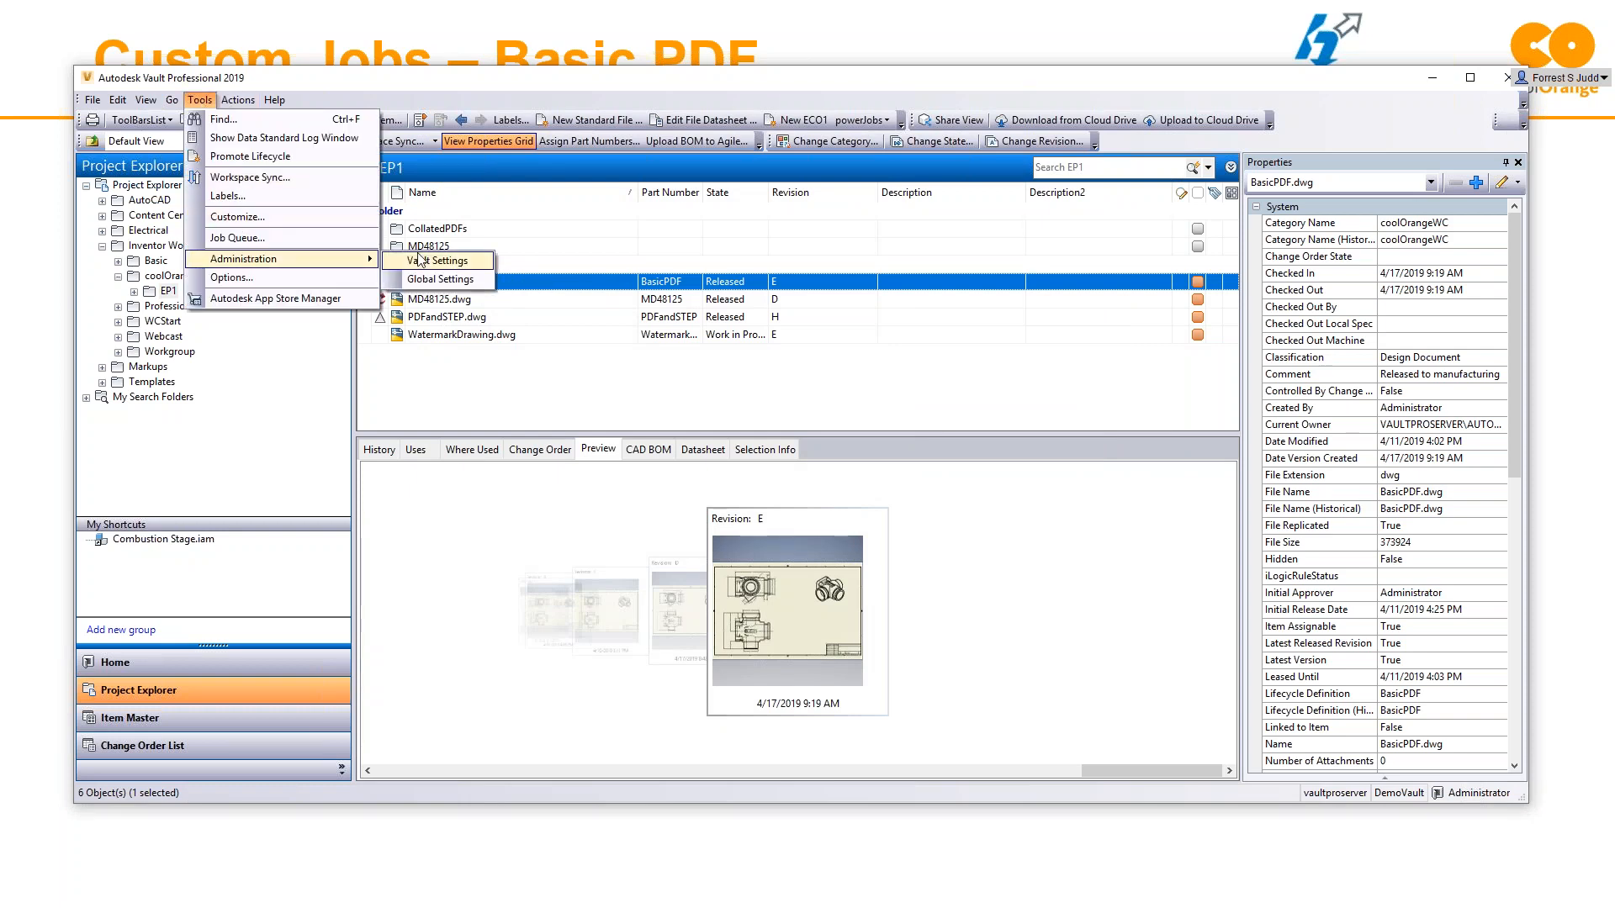
{"action": "left_click", "coordinate": [303, 239]}
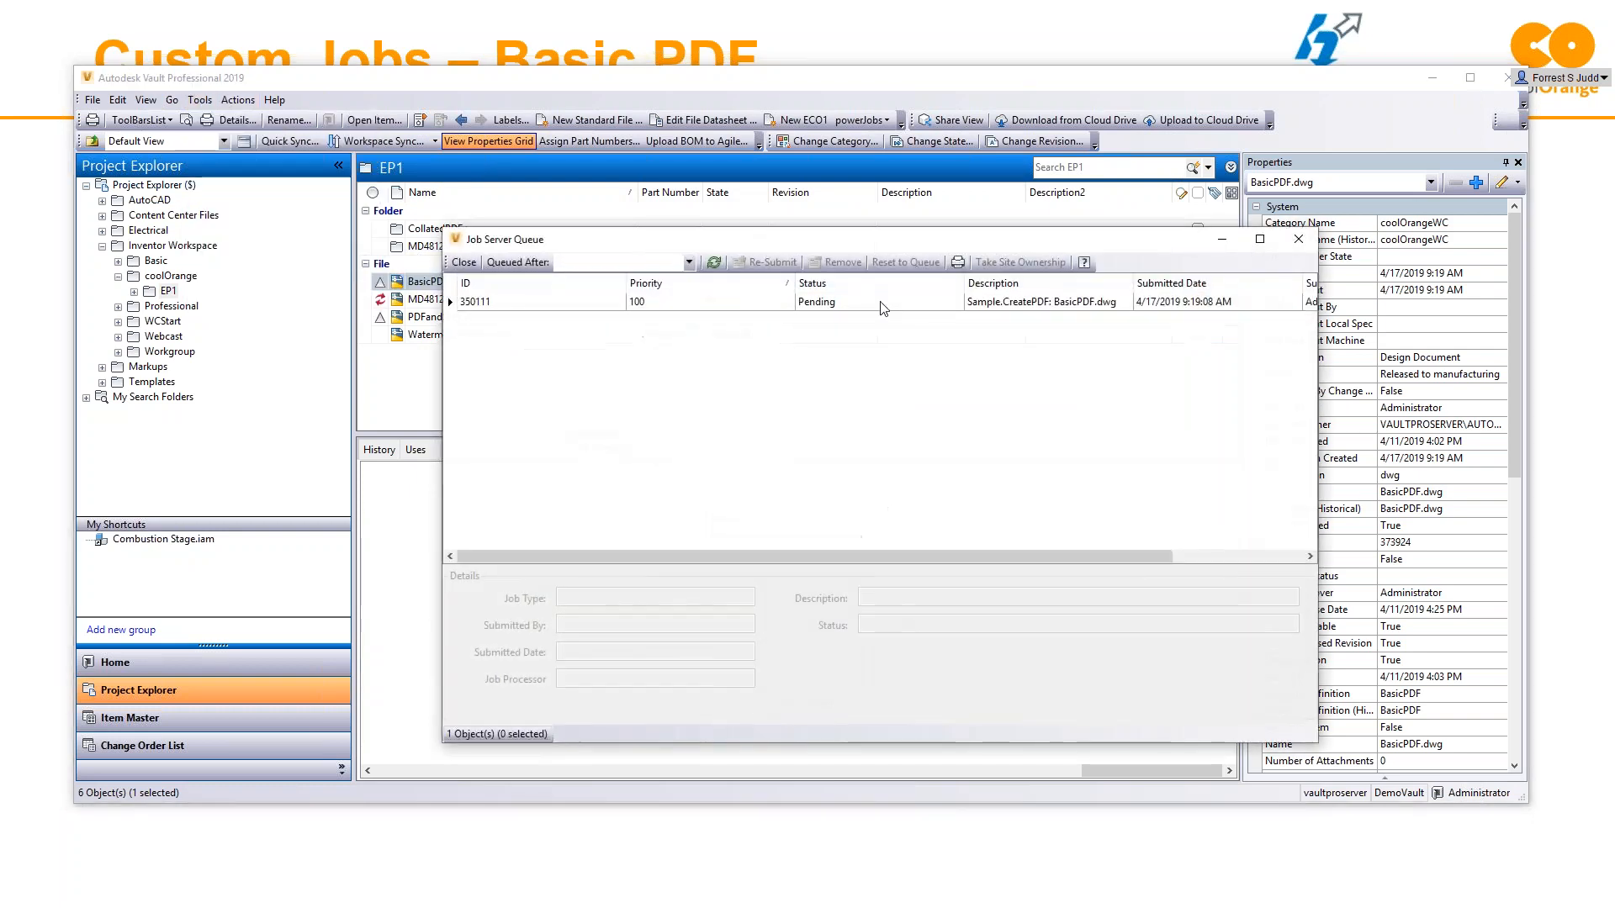
{"action": "left_click_drag", "start_coordinate": [1614, 175], "coordinate": [670, 179]}
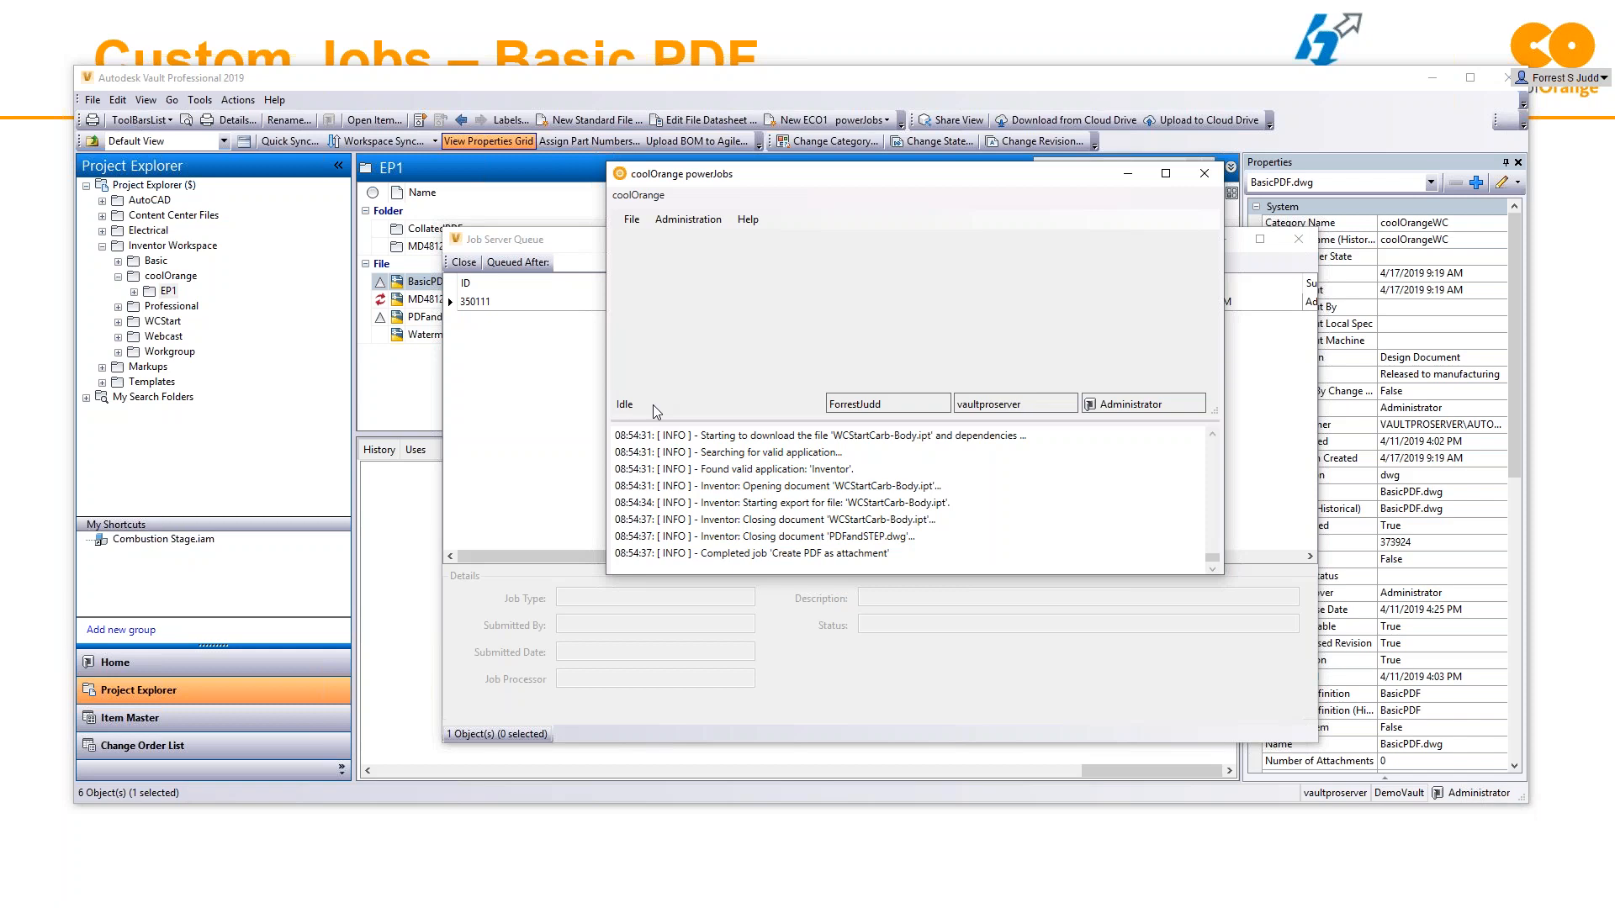
Step: Pause and resume the powerJobs processor to make it process the BasicPDF.dwg job
{"action": "left_click", "coordinate": [632, 220]}
{"action": "left_click", "coordinate": [659, 238]}
{"action": "left_click", "coordinate": [631, 220]}
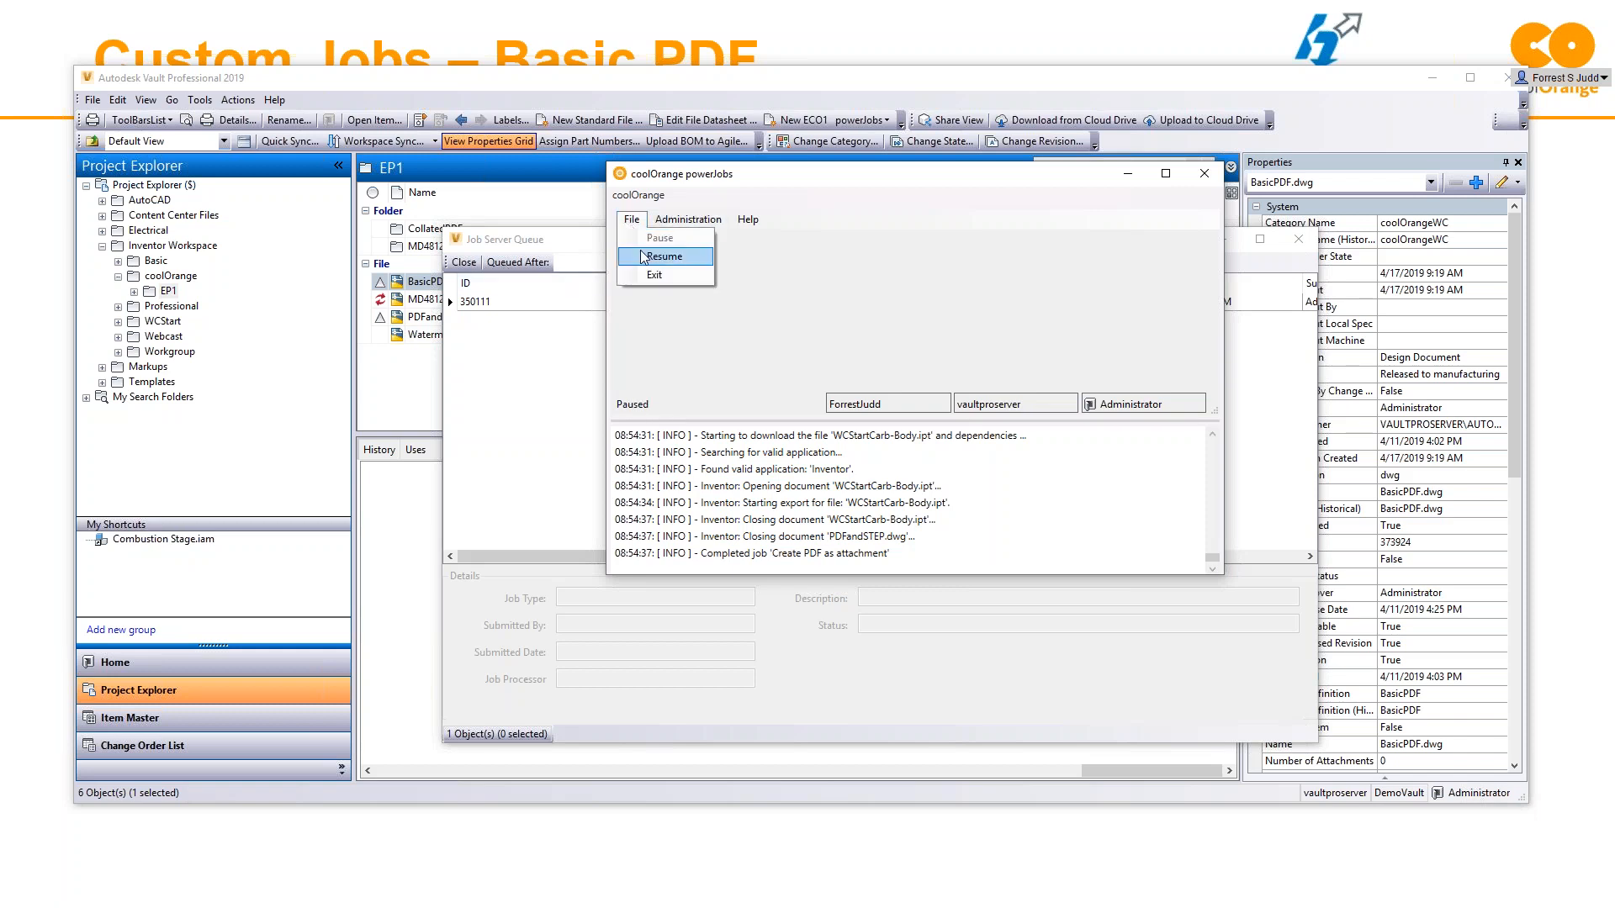
{"action": "left_click", "coordinate": [648, 258]}
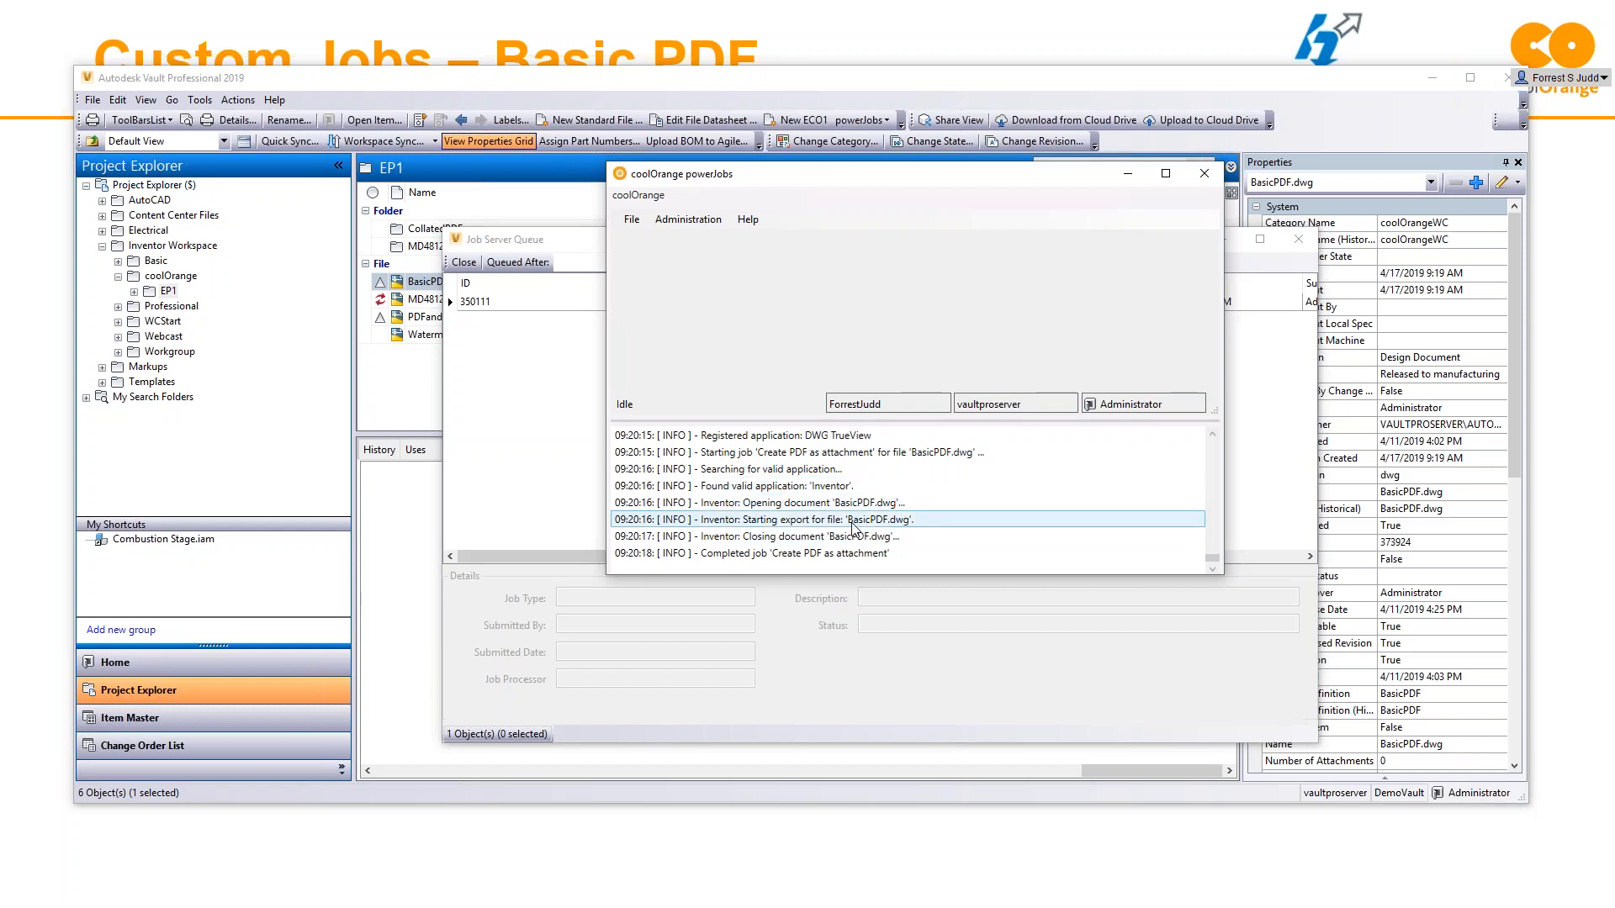
Step: Return to the Vault job server queue, refresh its job list and close it
{"action": "left_click", "coordinate": [677, 89]}
{"action": "left_click", "coordinate": [714, 262]}
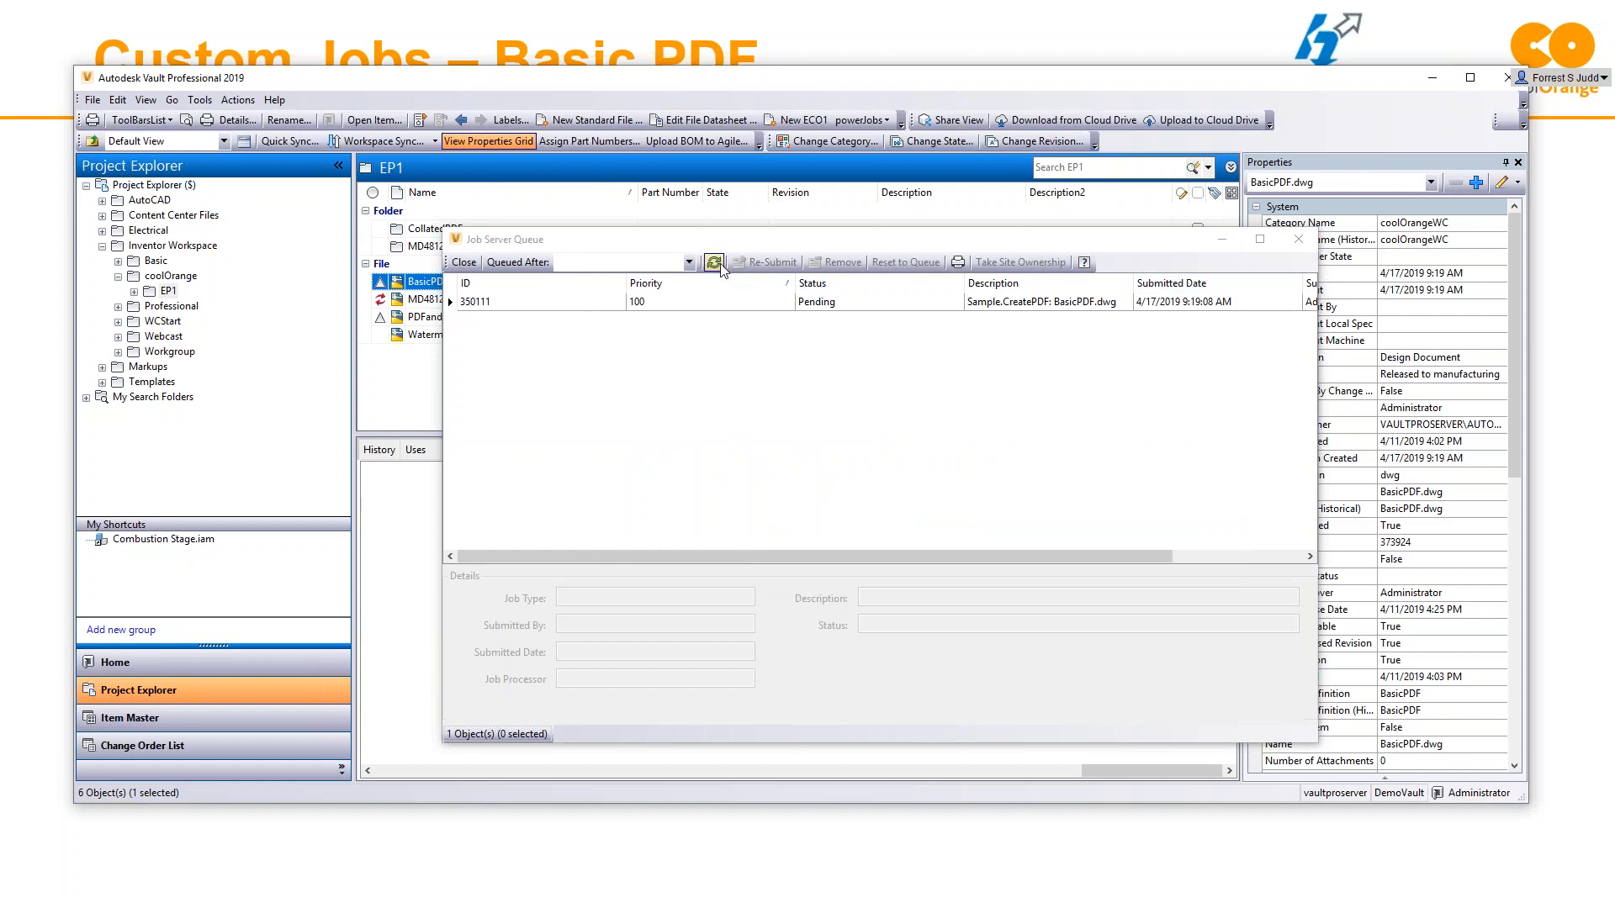
{"action": "left_click", "coordinate": [1299, 238]}
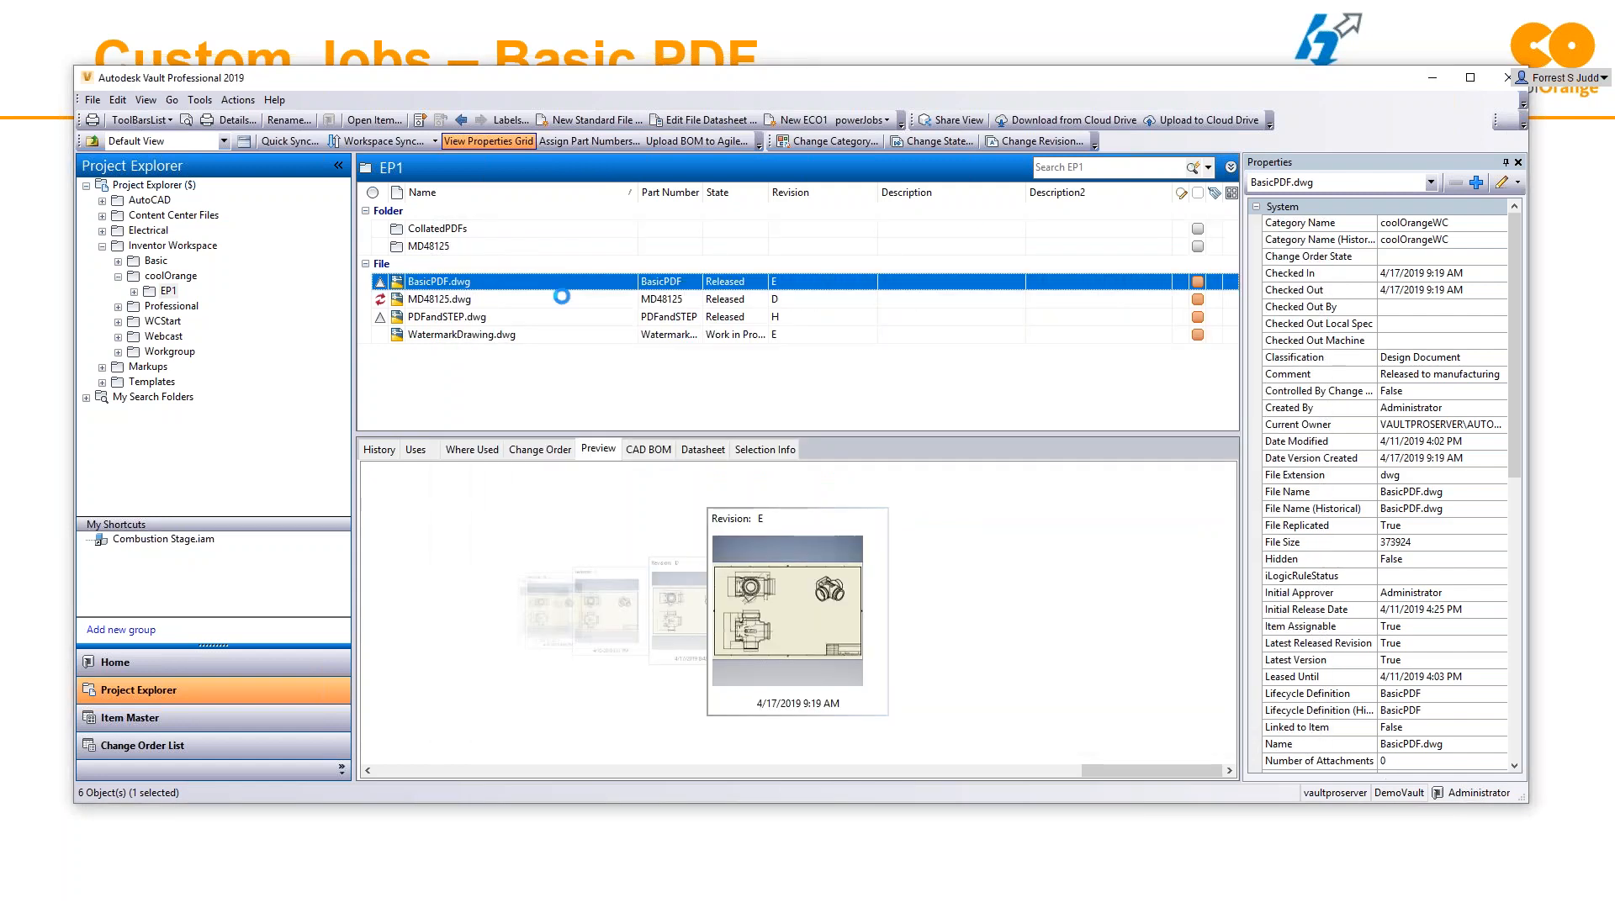
Step: Preview BasicPDF.dwg.pdf in the EP1 folder with the Vault window maximized
{"action": "left_click", "coordinate": [458, 301]}
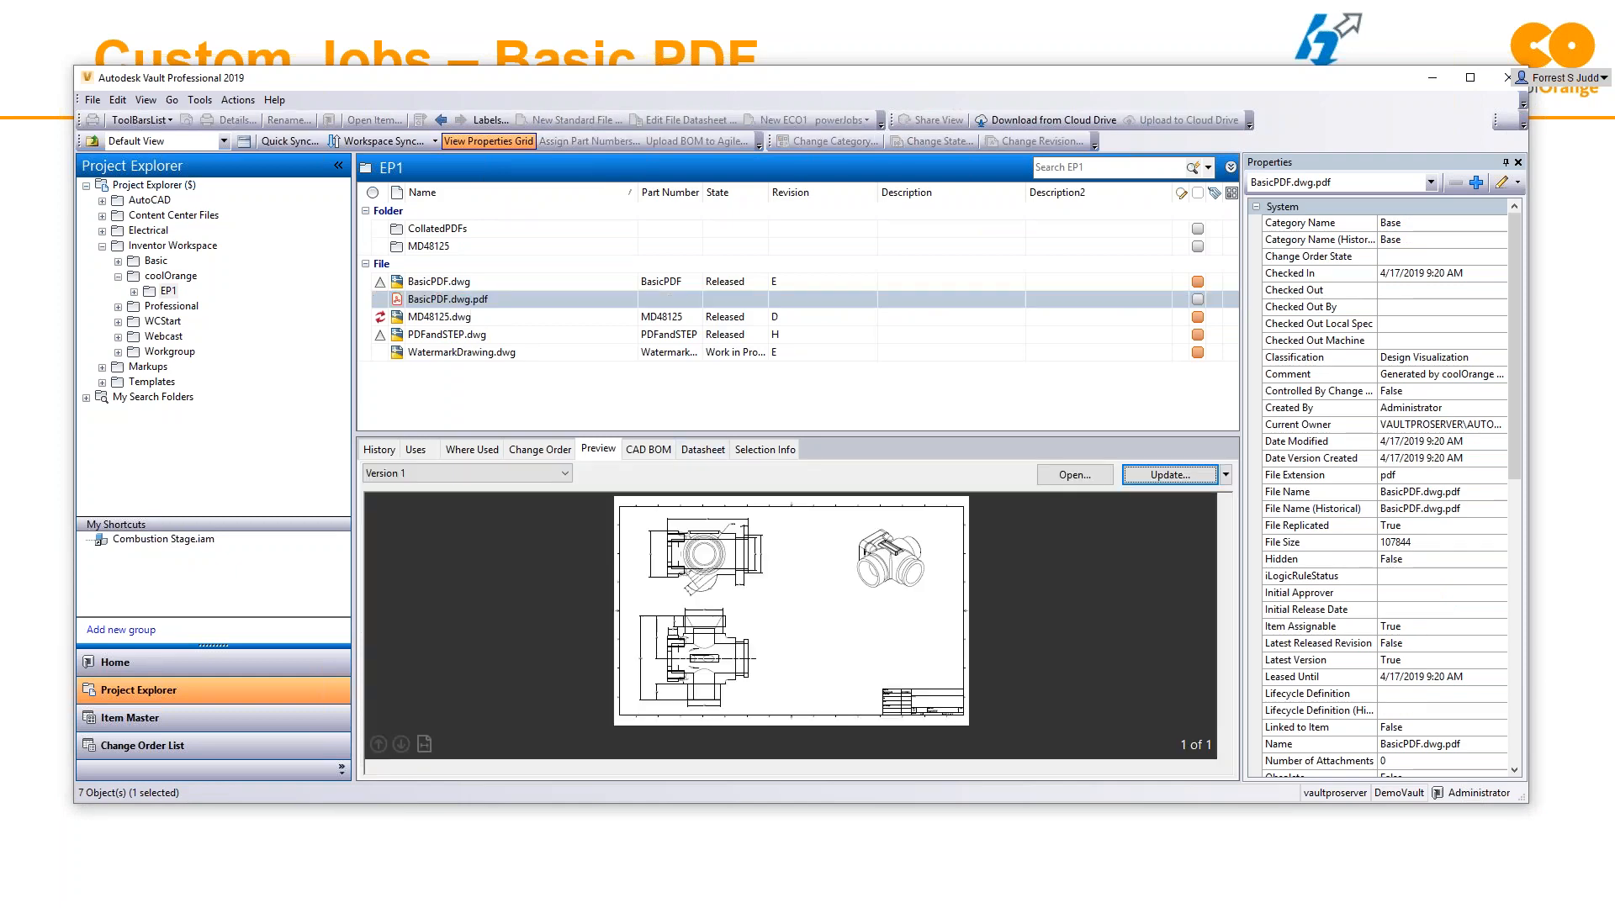
{"action": "left_click", "coordinate": [1470, 77]}
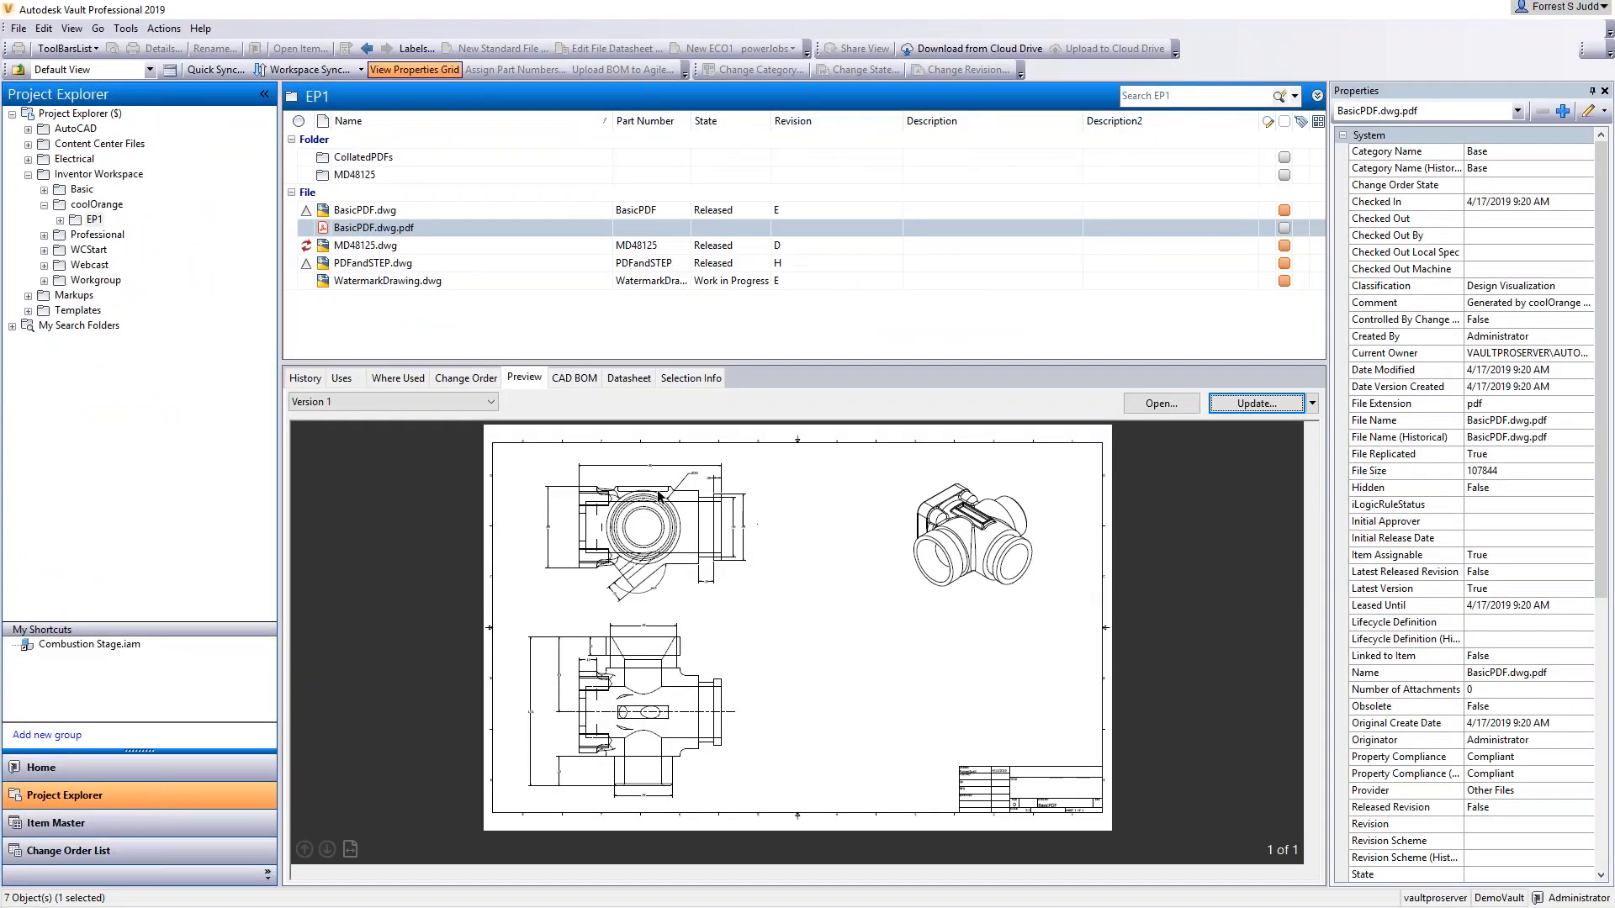
Step: Show the attachments in the uses of BasicPDF.dwg, and select BasicPDF.dwg.pdf in the EP1 file list
{"action": "left_click", "coordinate": [371, 212]}
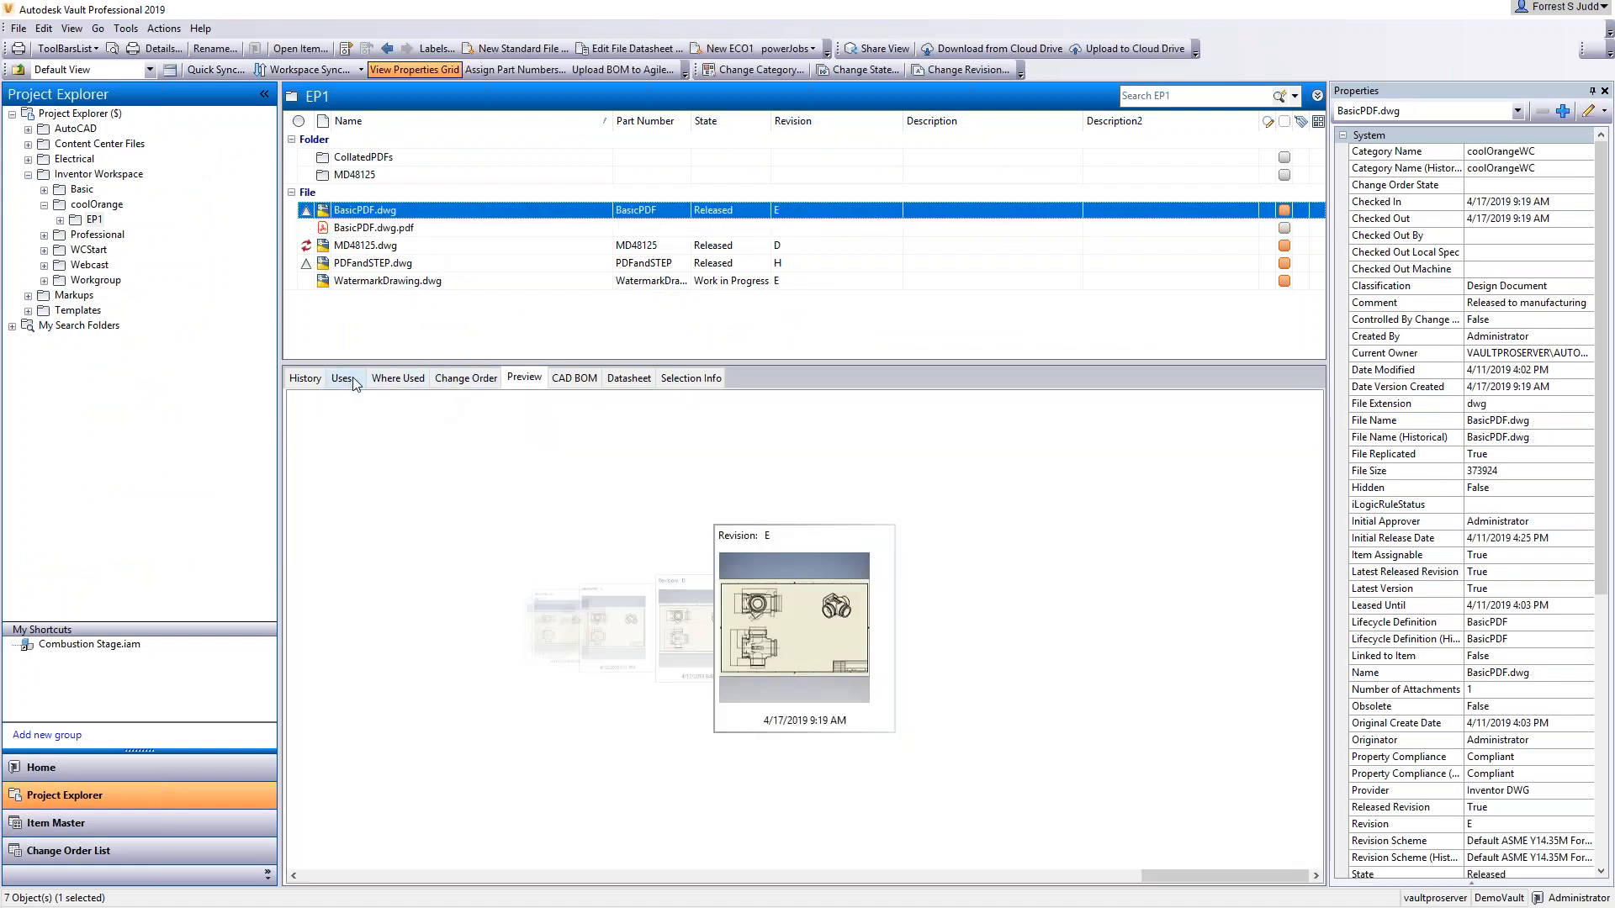
{"action": "left_click", "coordinate": [347, 379]}
{"action": "left_click", "coordinate": [295, 463]}
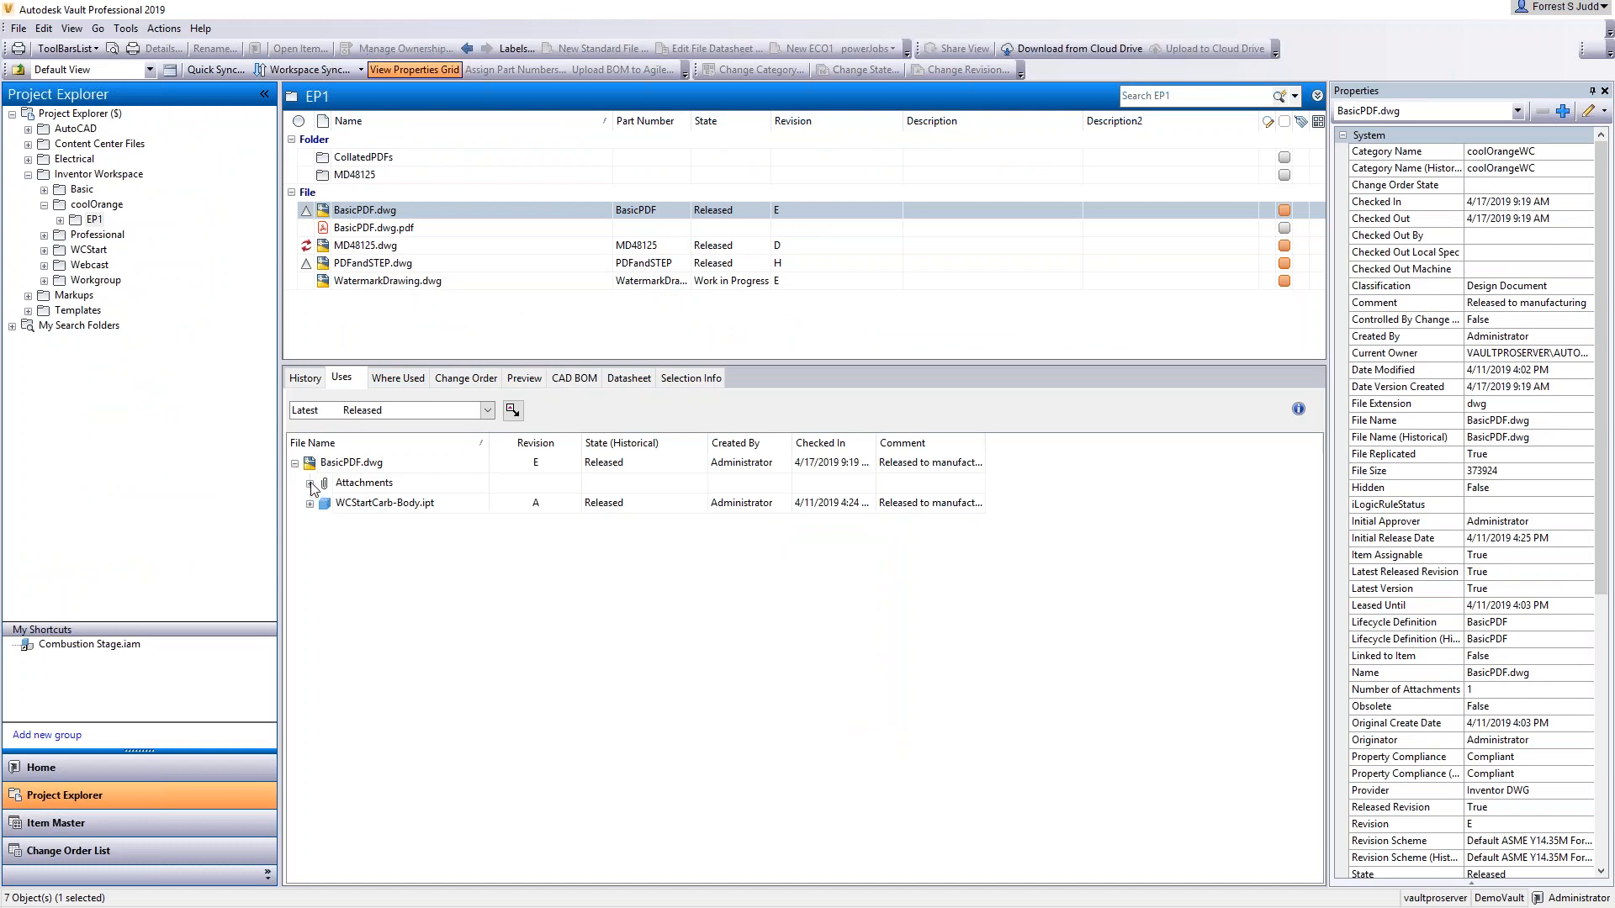
{"action": "left_click", "coordinate": [309, 483]}
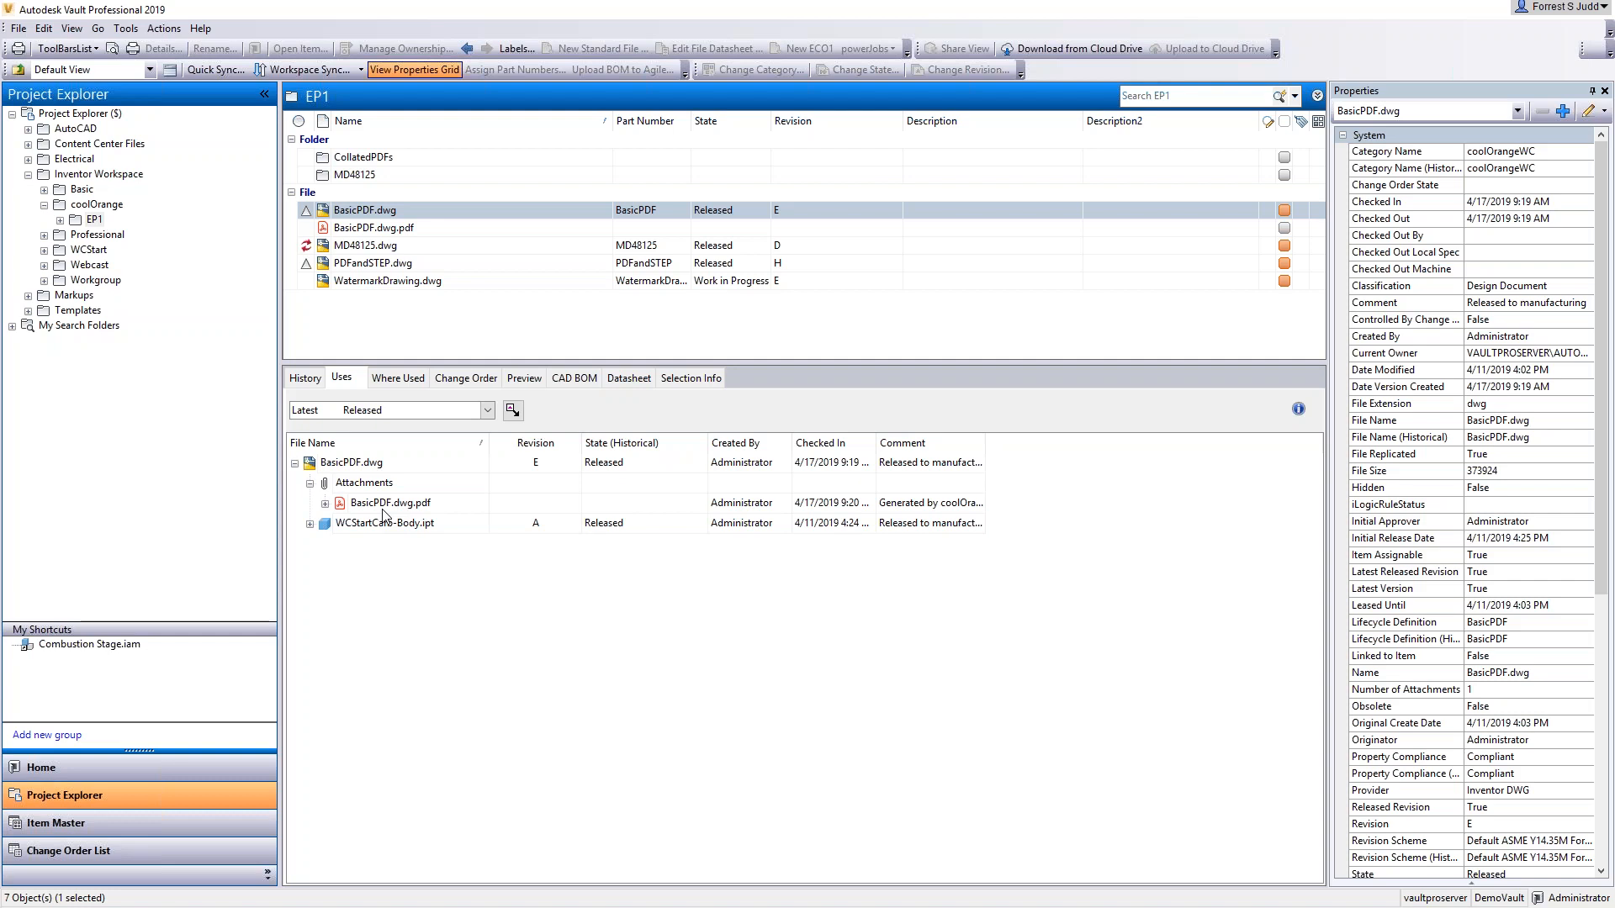
{"action": "left_click", "coordinate": [380, 228]}
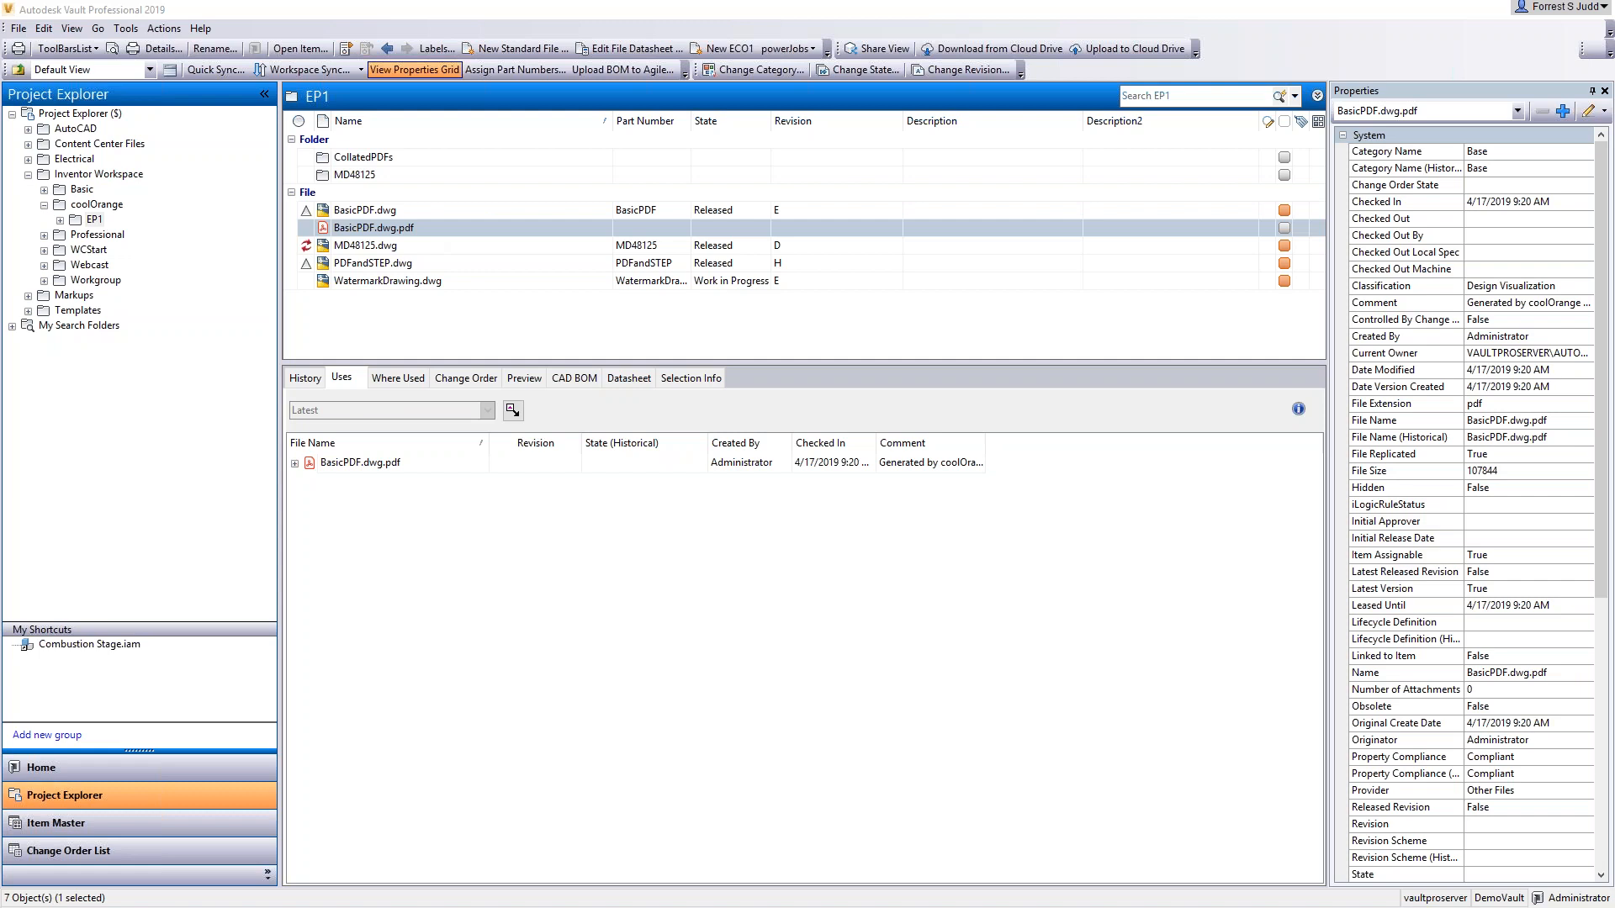
Step: Switch to the slide presentation and advance to the Custom Jobs - Consumables slide
{"action": "key", "text": "alt+Tab"}
{"action": "left_click", "coordinate": [1296, 256]}
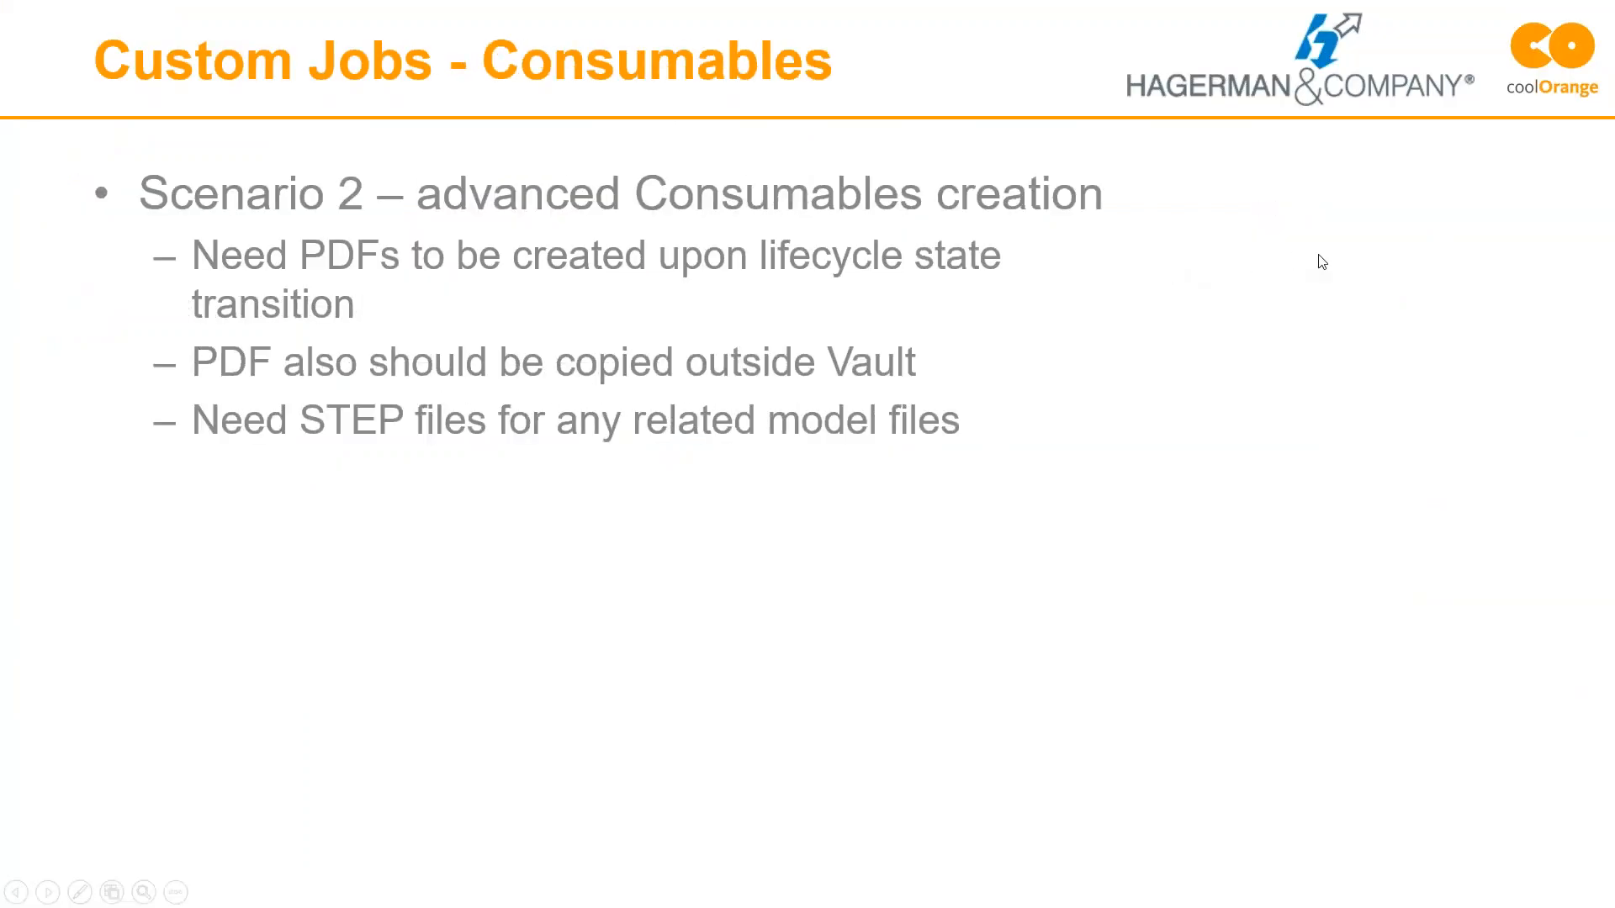
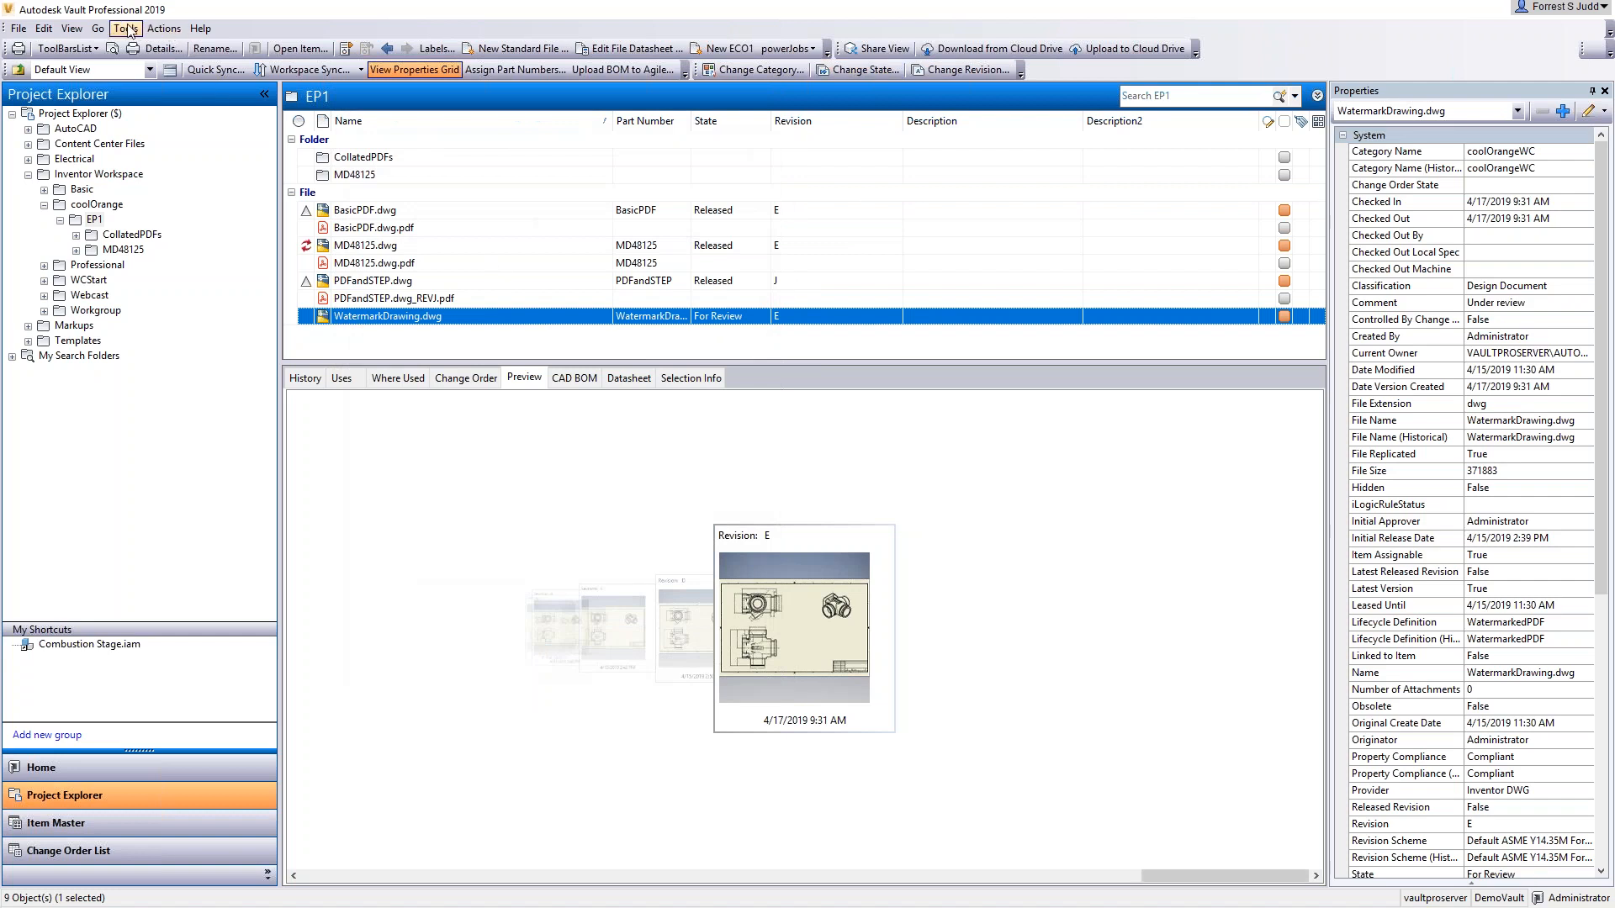
Step: Examine the WatermarkedPDF job for WatermarkDrawing.dwg in the job server queue and minimize the queue
{"action": "left_click", "coordinate": [119, 31]}
{"action": "left_click", "coordinate": [154, 168]}
{"action": "left_click", "coordinate": [989, 392]}
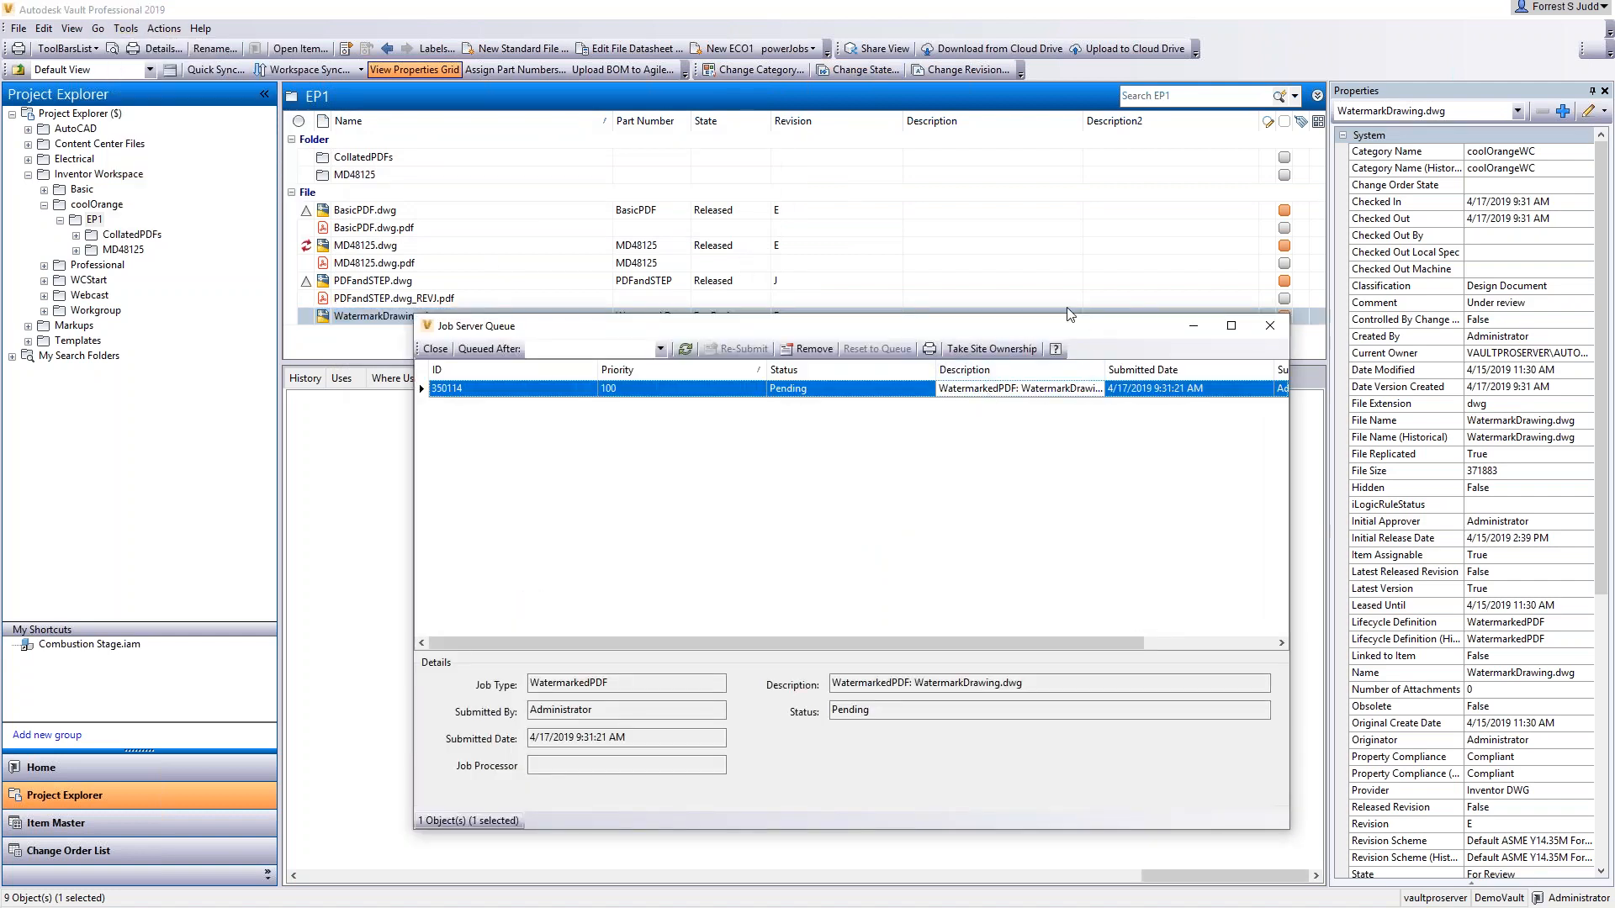
{"action": "left_click", "coordinate": [1192, 325]}
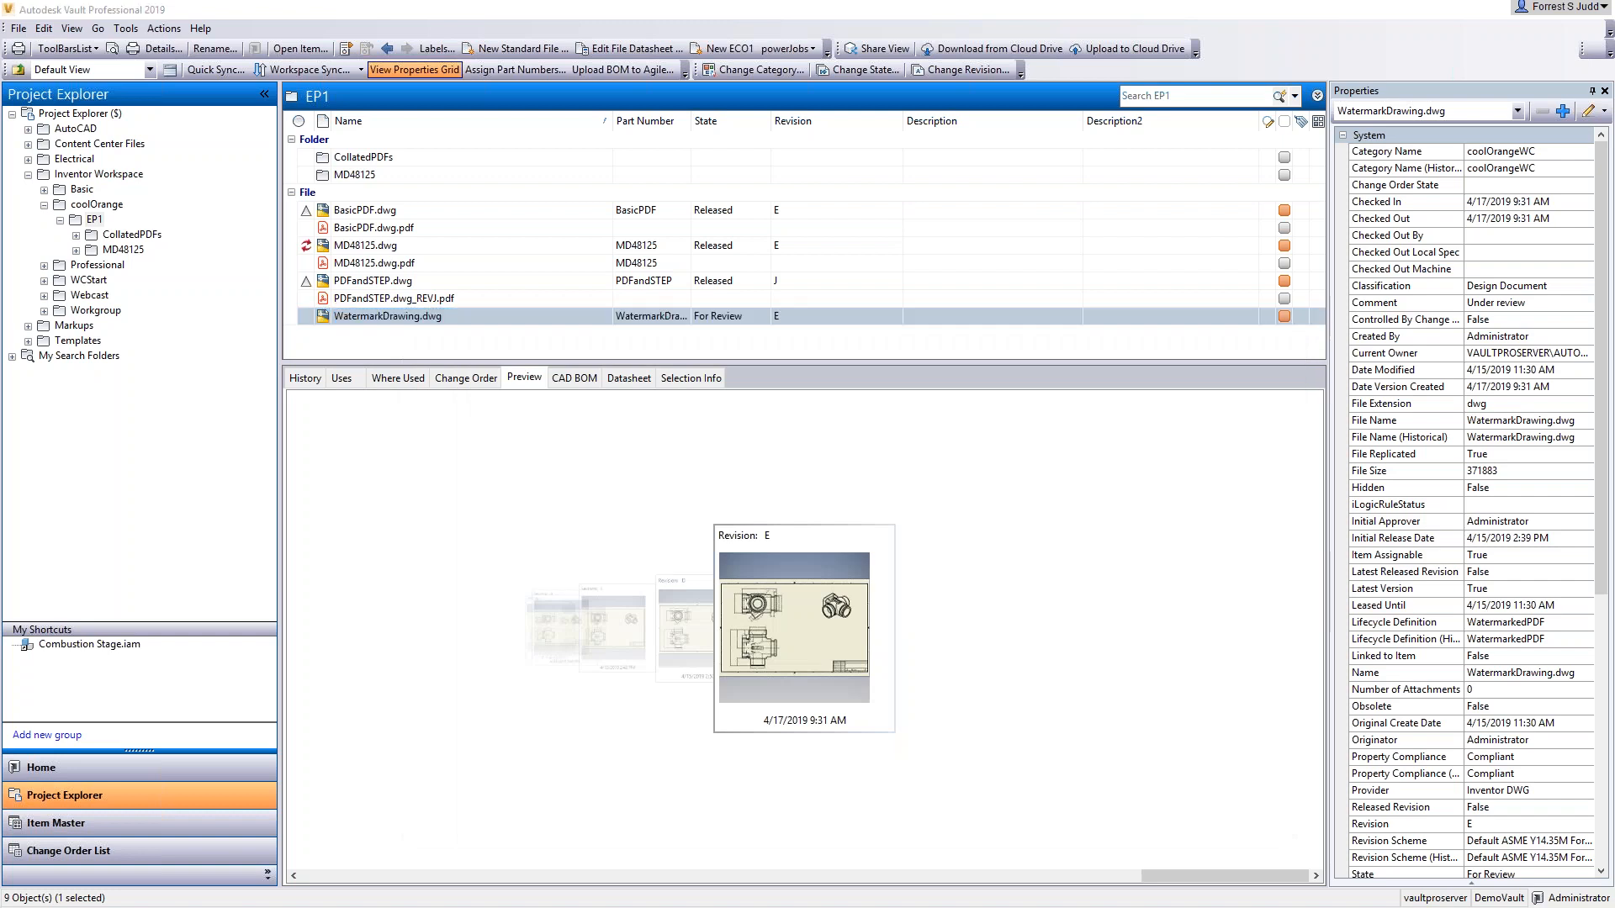
Step: Pause and resume the coolOrange powerJobs processor to run the WatermarkDrawing.dwg job, and return to Vault
{"action": "left_click", "coordinate": [632, 220]}
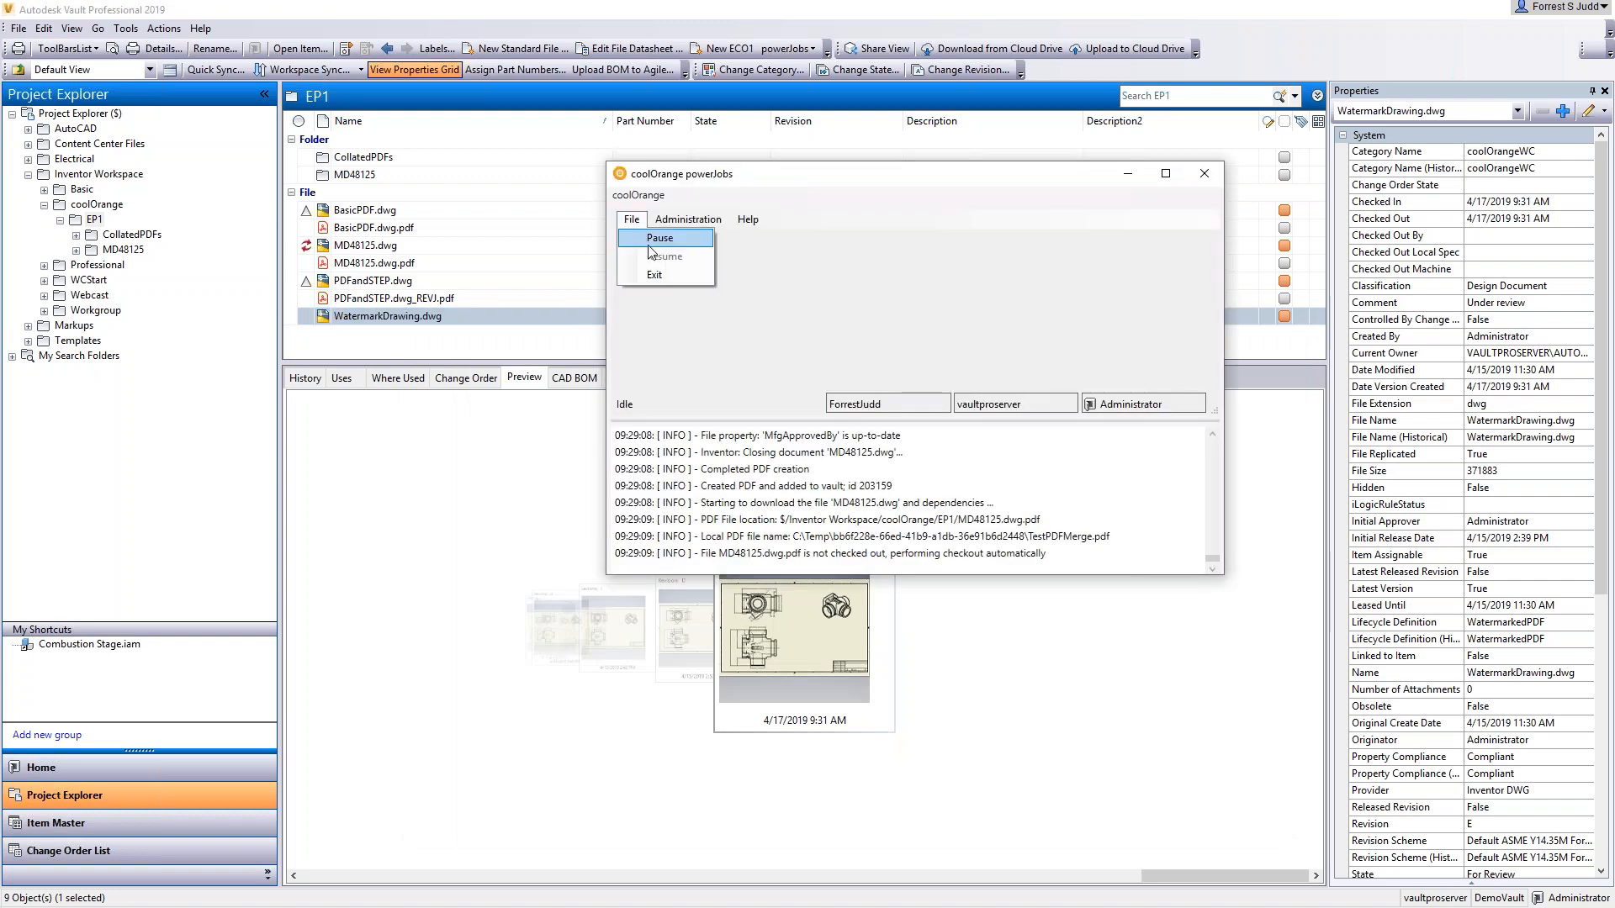
{"action": "left_click", "coordinate": [644, 238]}
{"action": "left_click", "coordinate": [631, 219]}
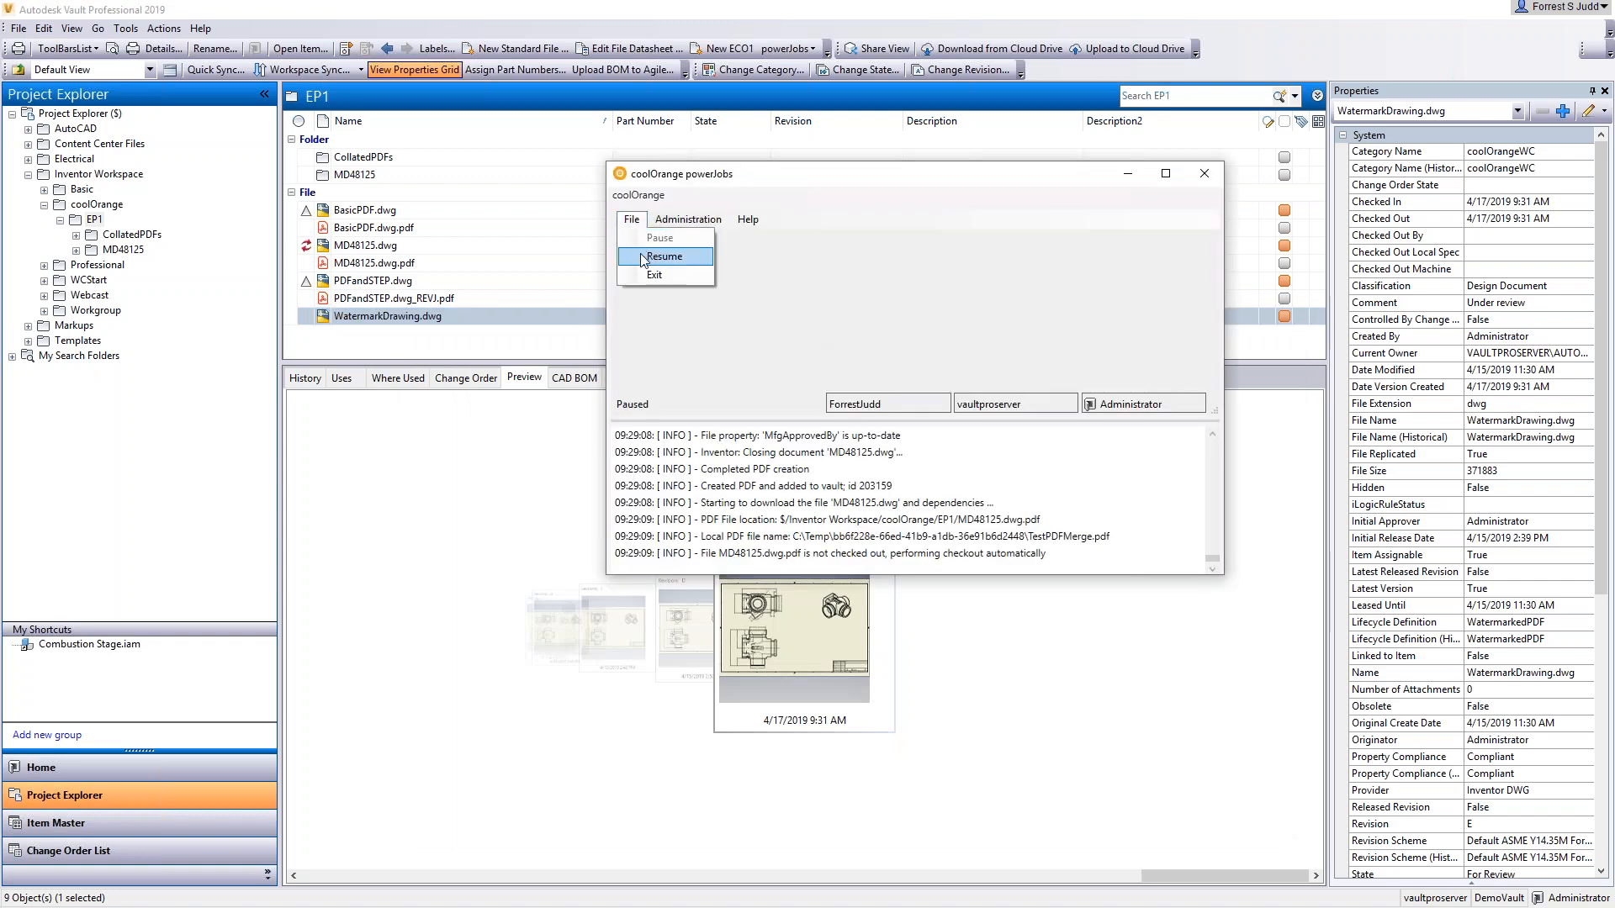
{"action": "left_click", "coordinate": [650, 256]}
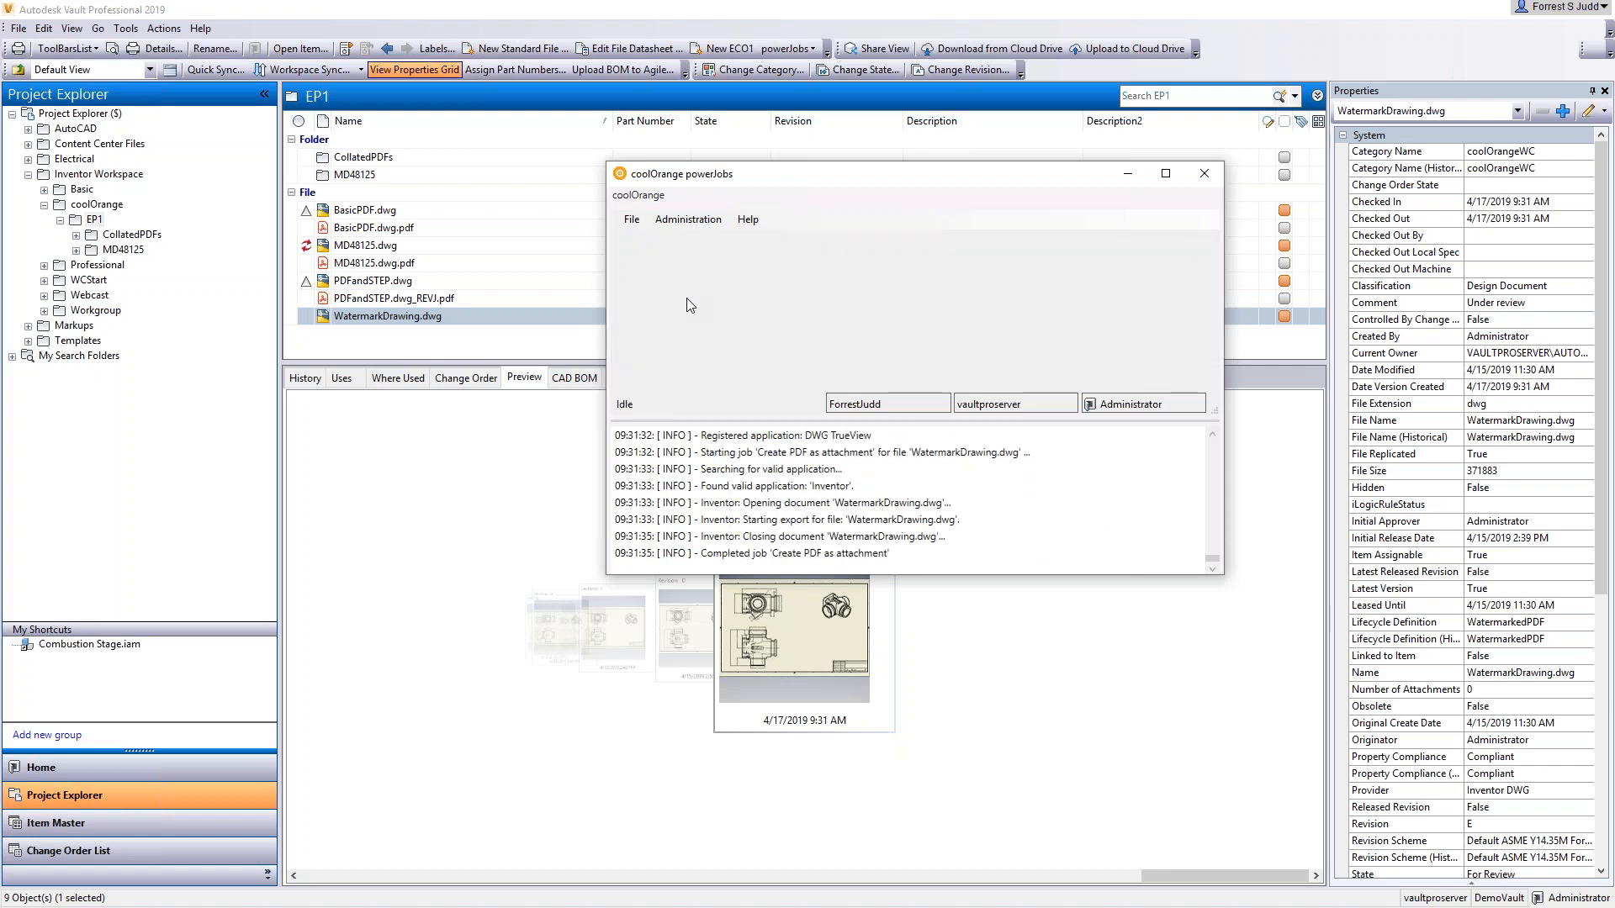
{"action": "left_click", "coordinate": [464, 473]}
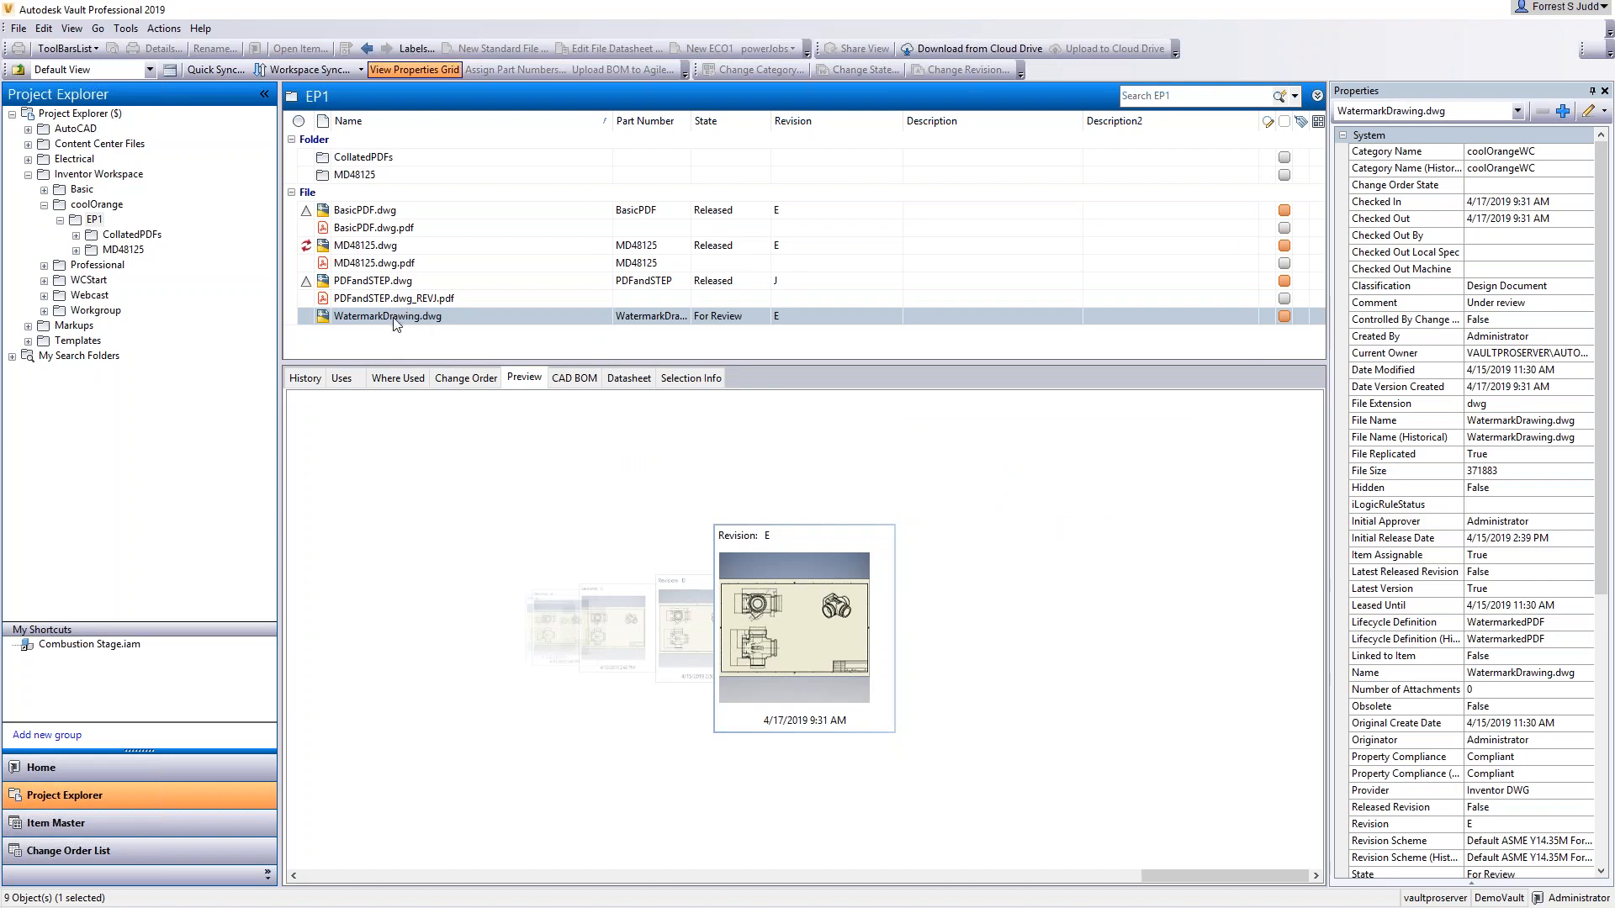
Step: Refresh the EP1 file list and preview WatermarkDrawing.dwg.pdf enlarged to the width of the viewer
{"action": "key", "text": "F5"}
{"action": "left_click", "coordinate": [432, 335]}
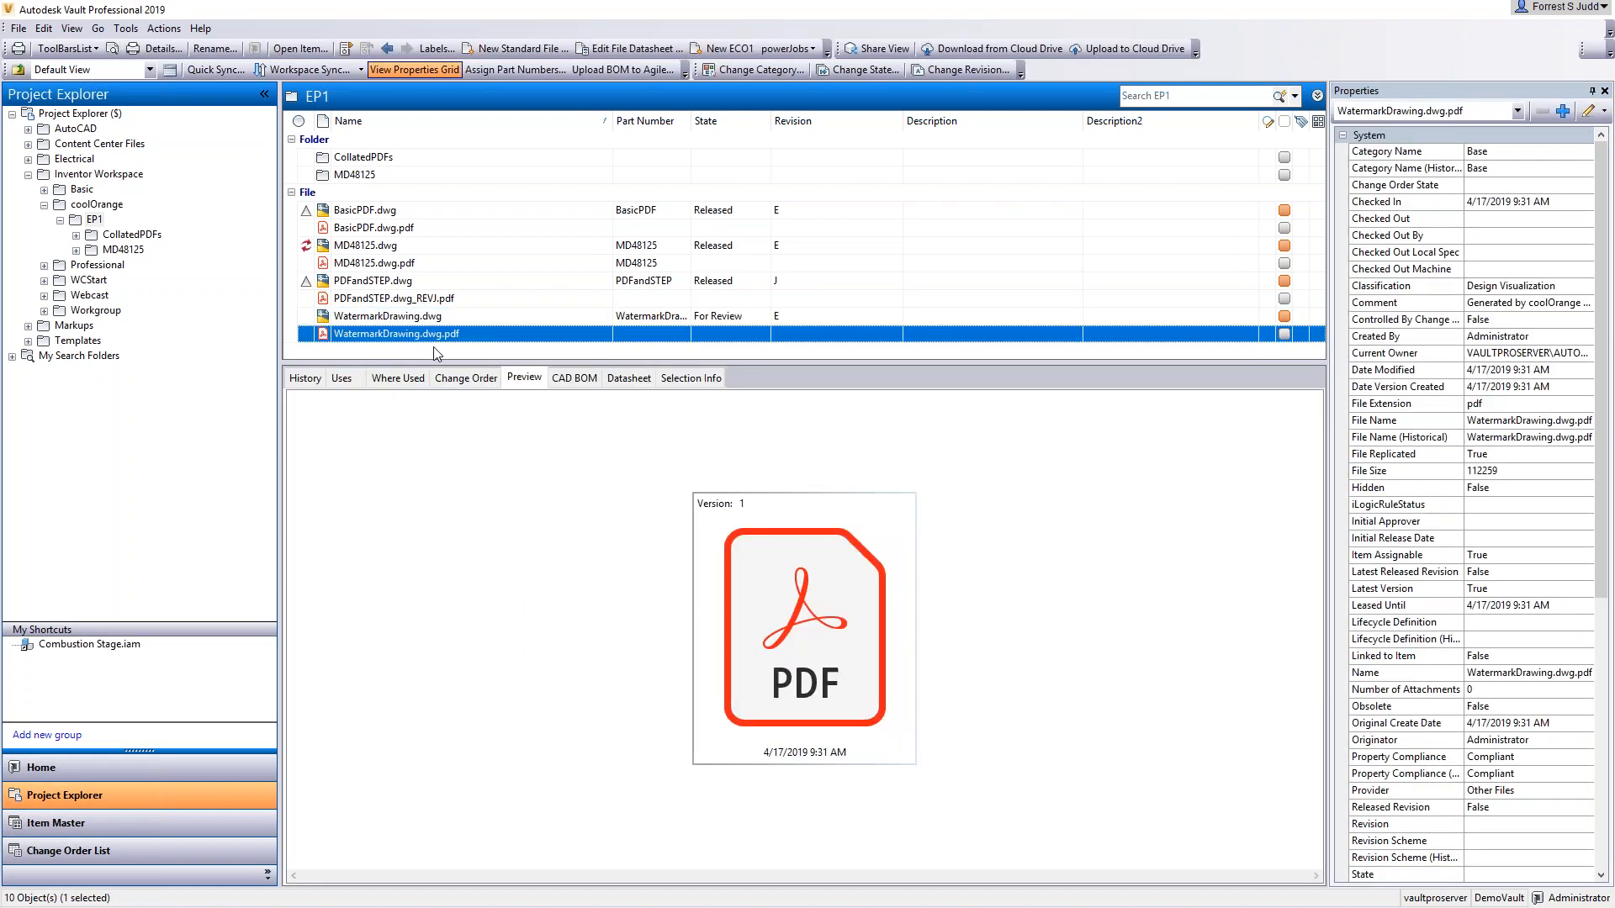
{"action": "left_click", "coordinate": [798, 598]}
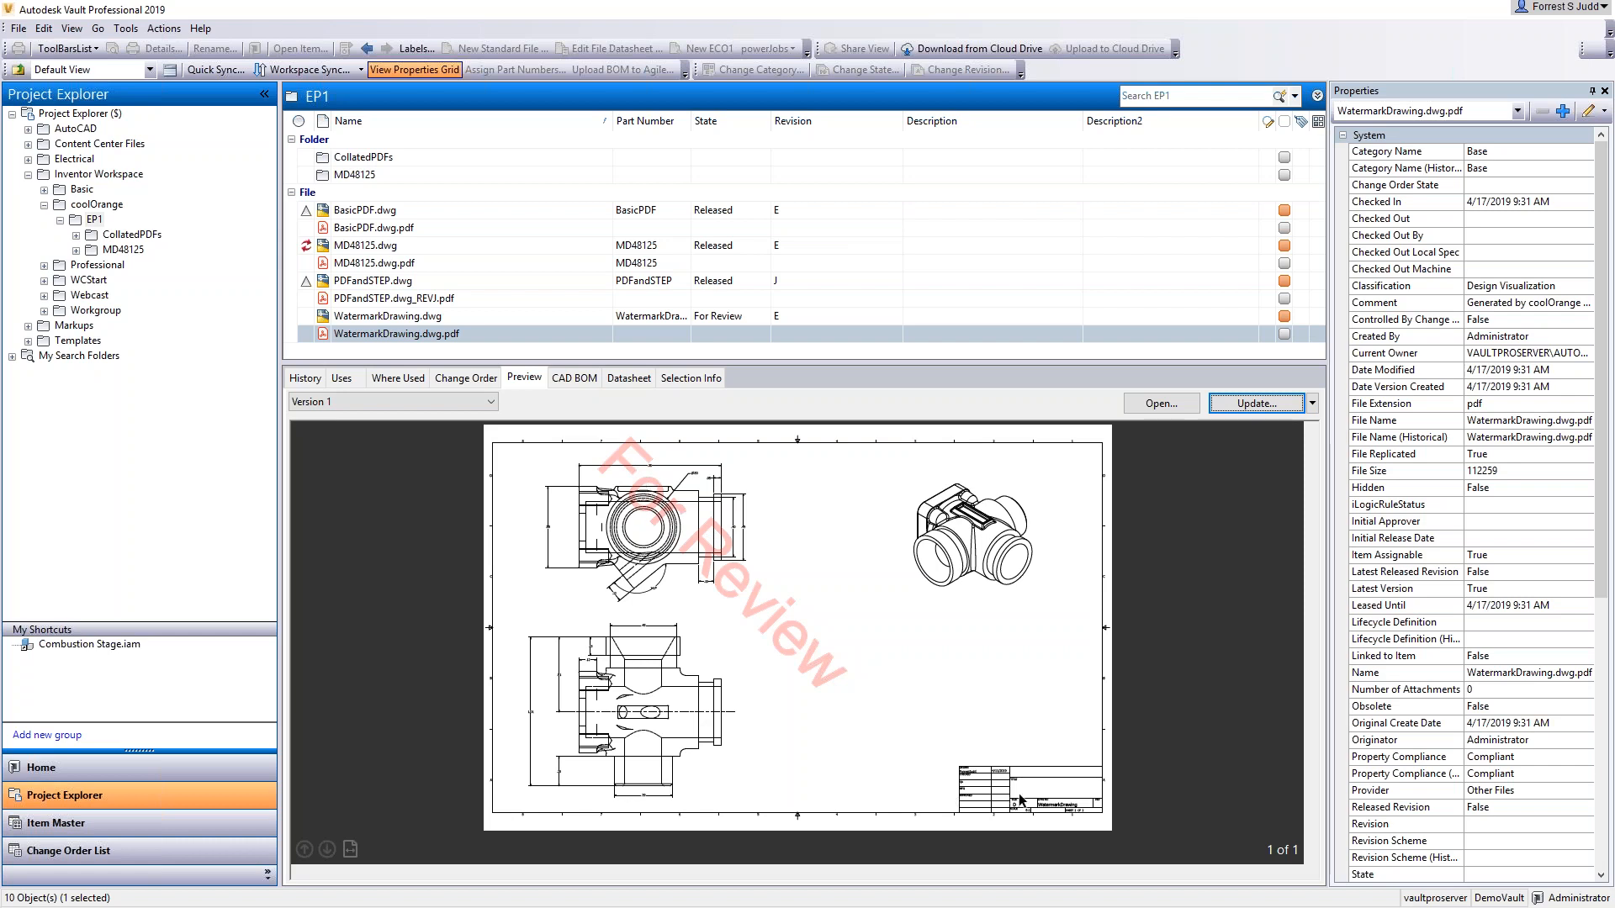
{"action": "left_click", "coordinate": [350, 848]}
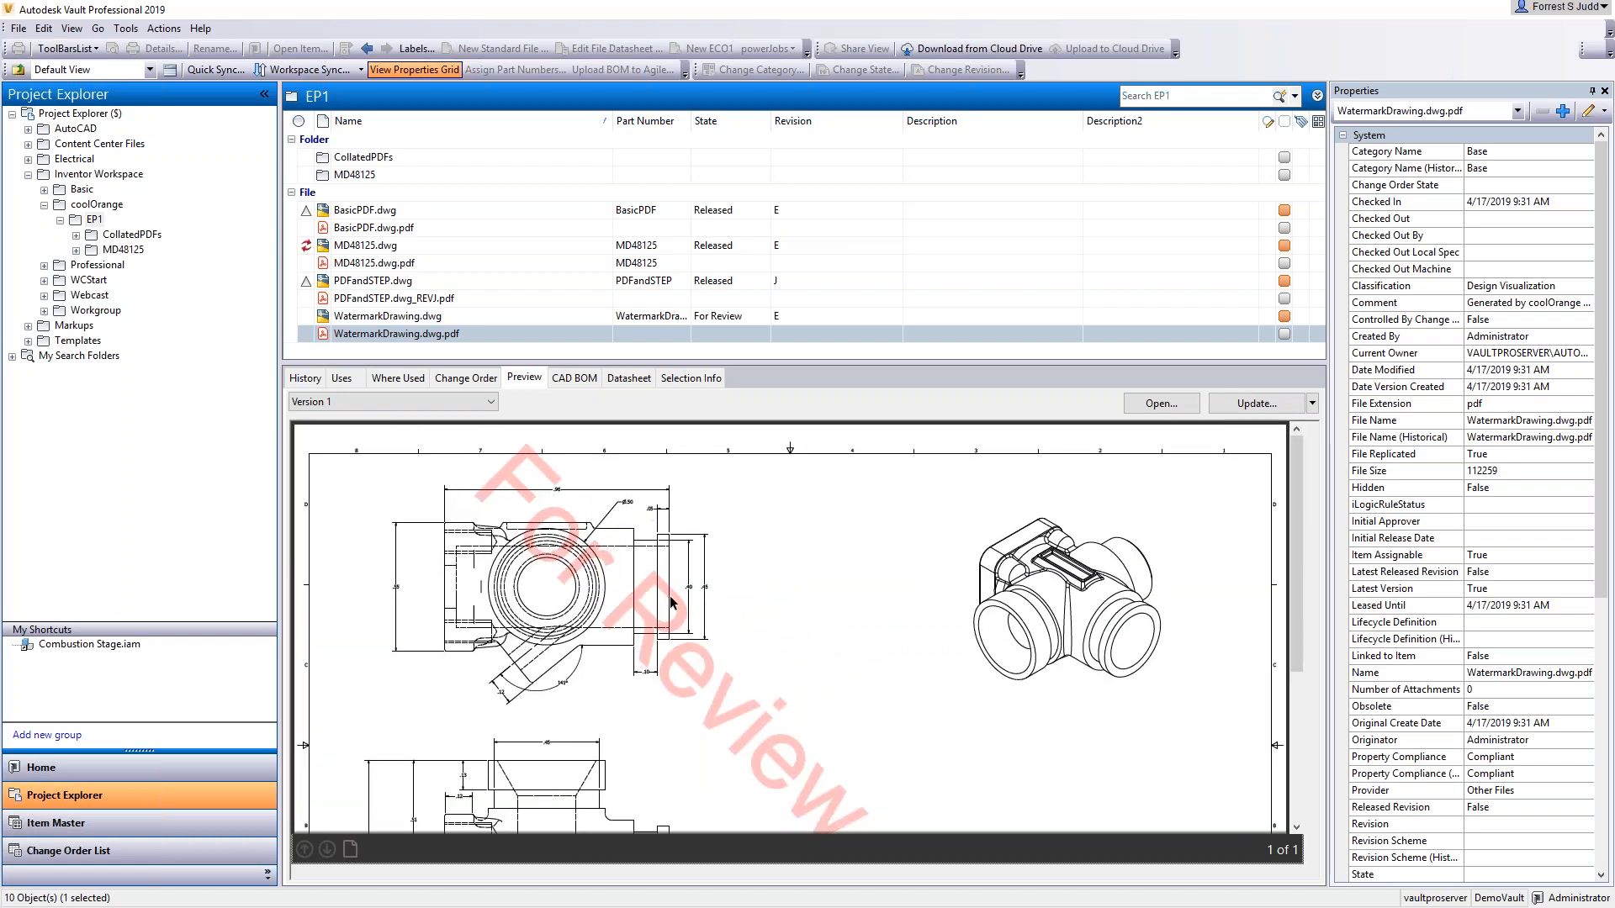
{"action": "left_click", "coordinate": [445, 337]}
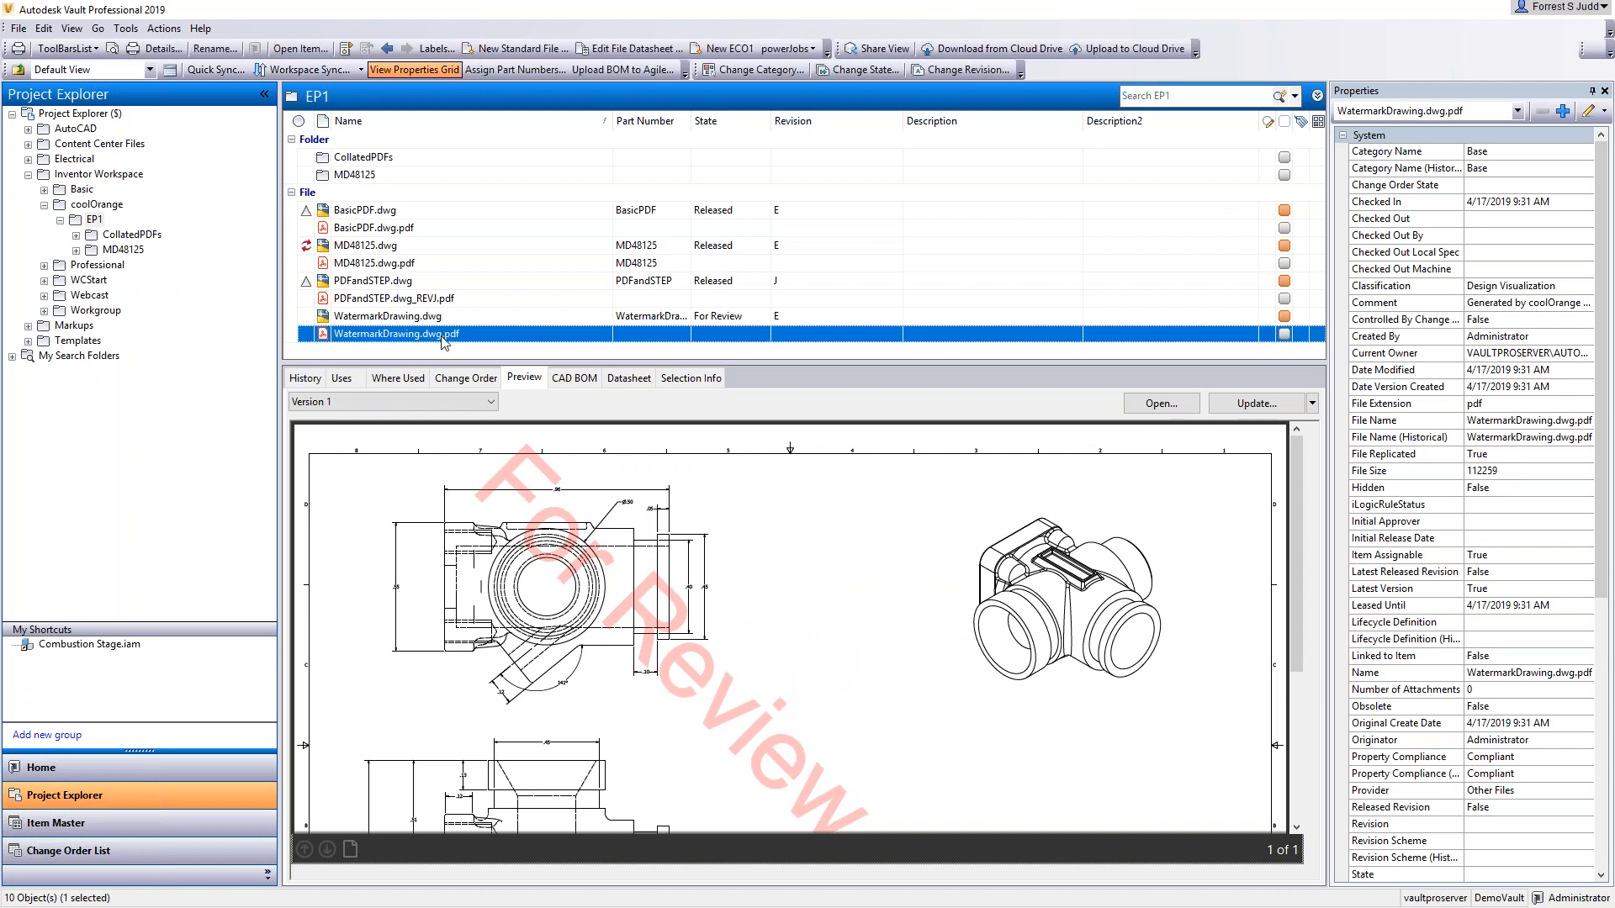
Step: Change the lifecycle state of WatermarkDrawing.dwg to Released in the WatermarkedPDF definition
{"action": "left_click", "coordinate": [429, 322]}
{"action": "left_click", "coordinate": [850, 71]}
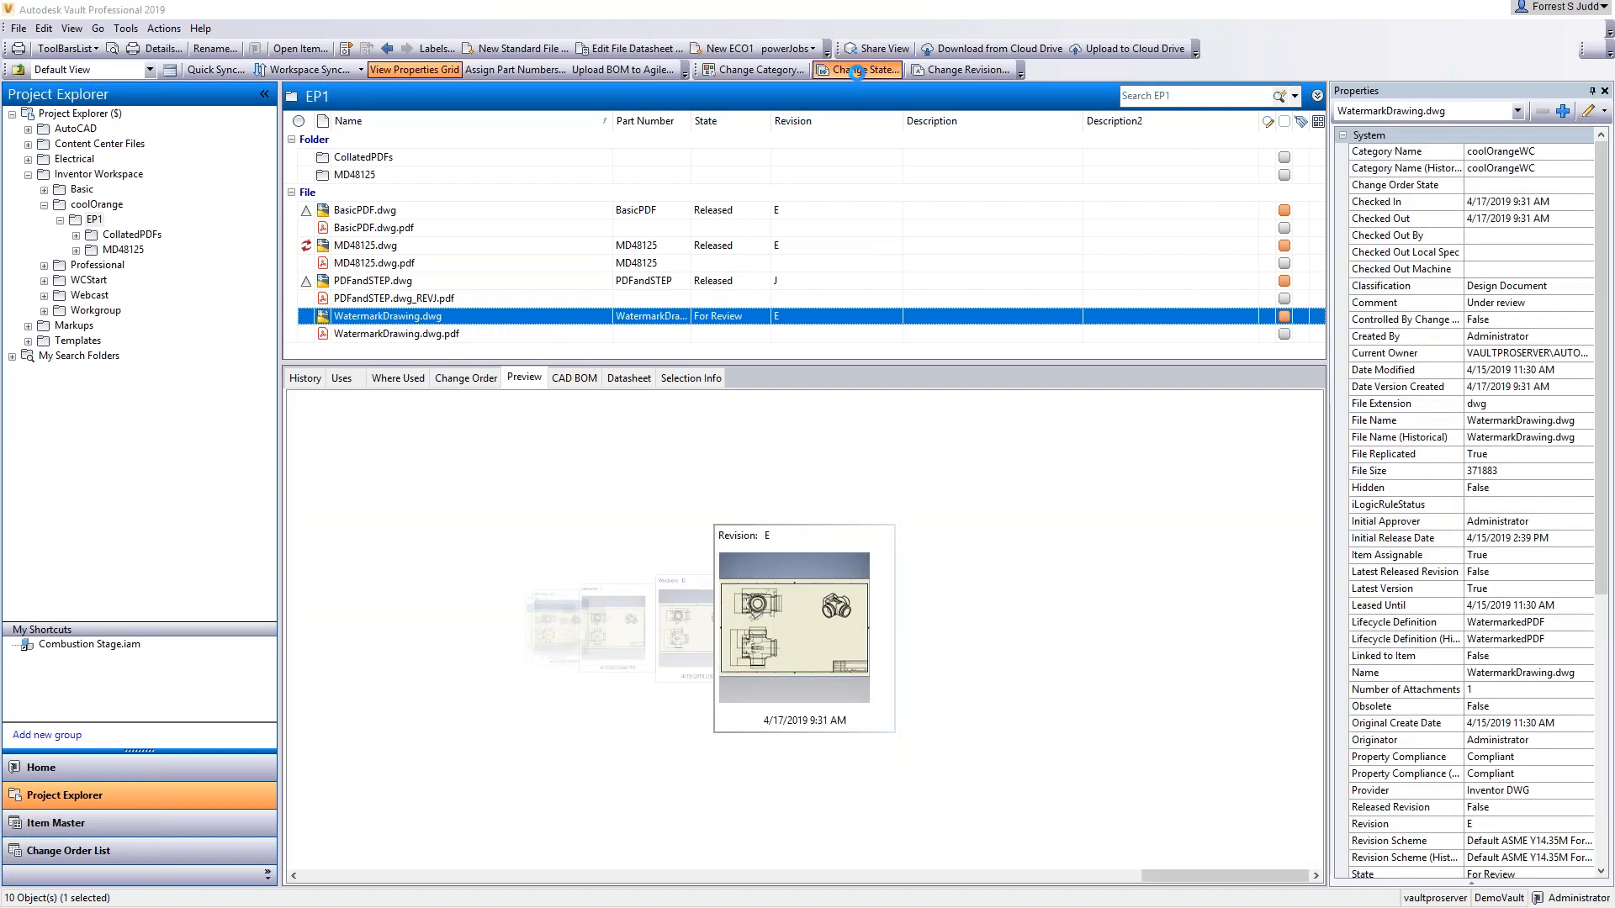
{"action": "left_click", "coordinate": [627, 145]}
{"action": "left_click", "coordinate": [591, 191]}
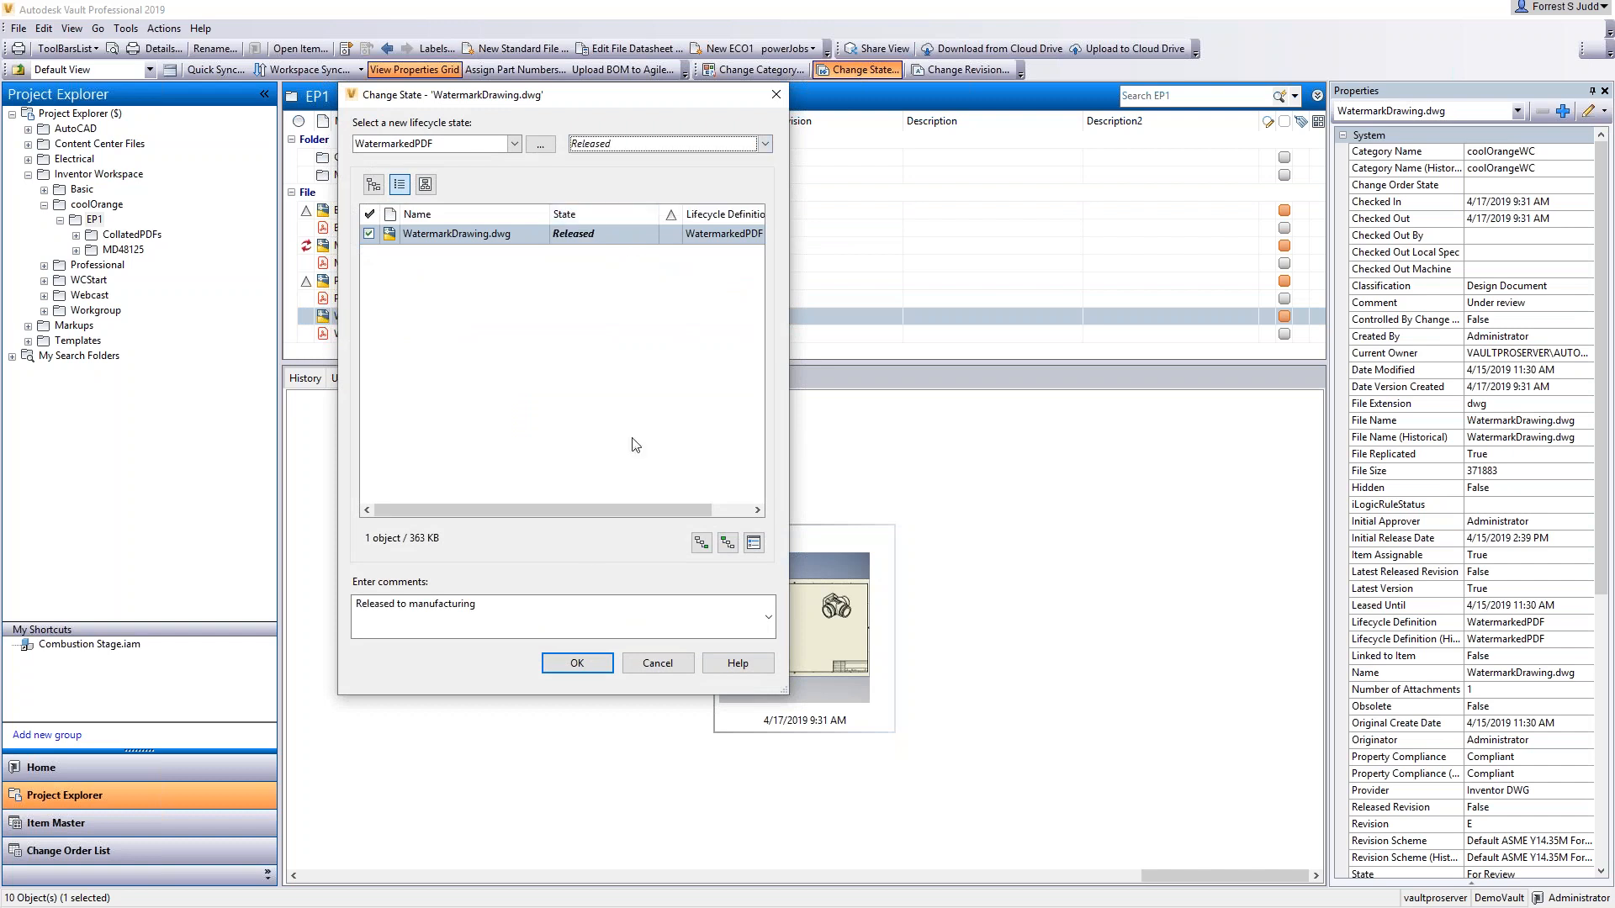
{"action": "left_click", "coordinate": [577, 663]}
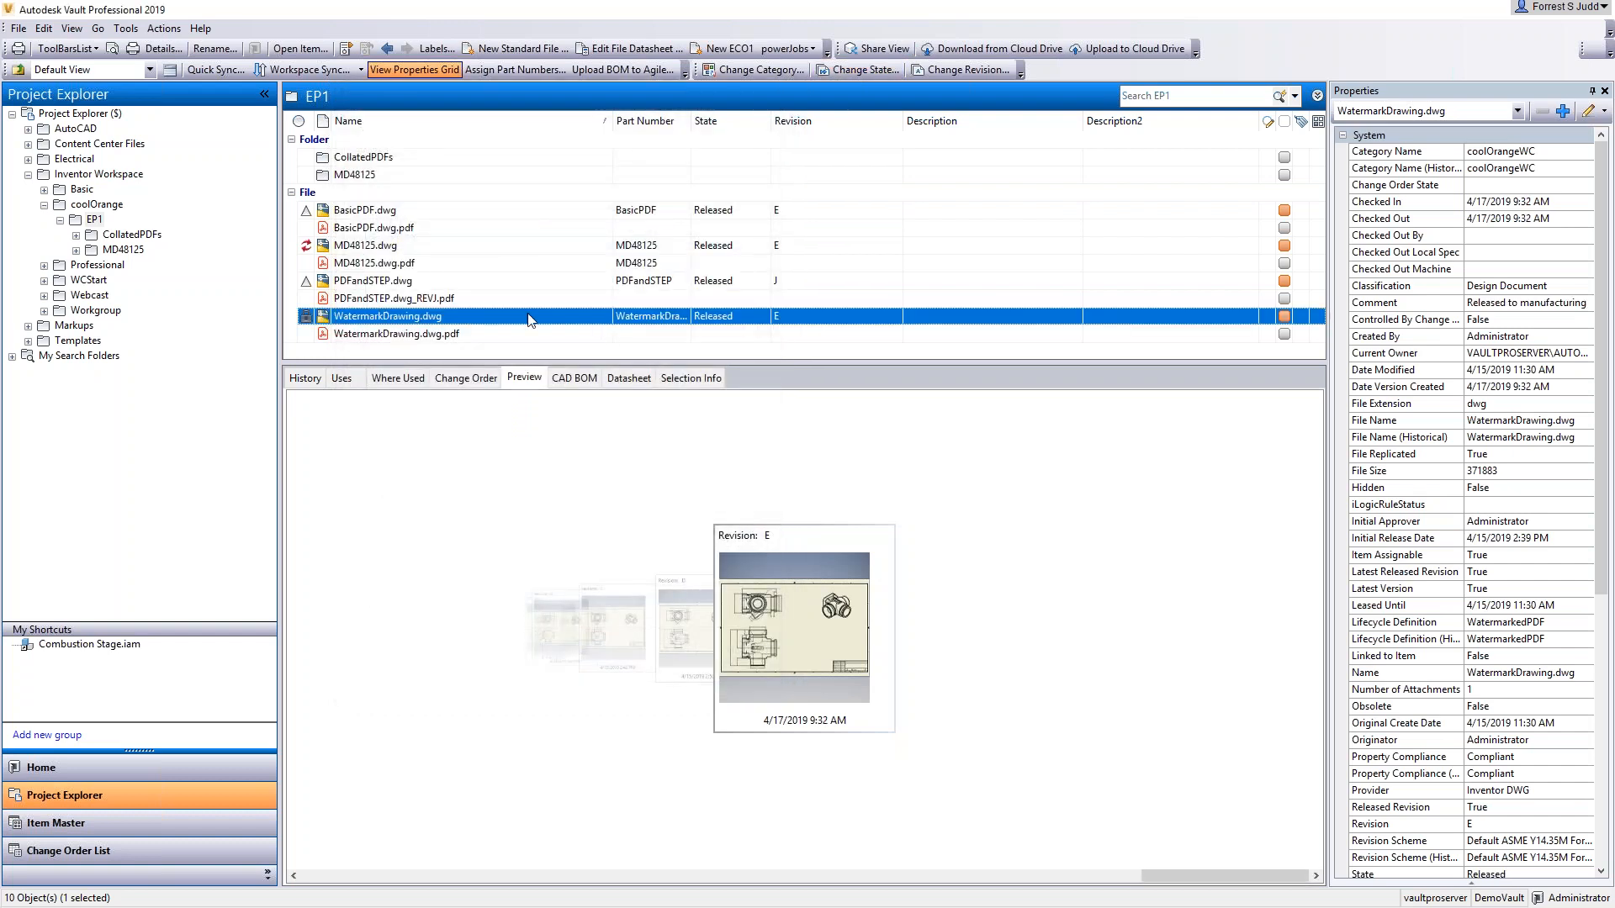
Step: Pause and resume the coolOrange powerJobs processor to run the job for the released WatermarkDrawing.dwg, and return to Vault
{"action": "key", "text": "alt+Tab"}
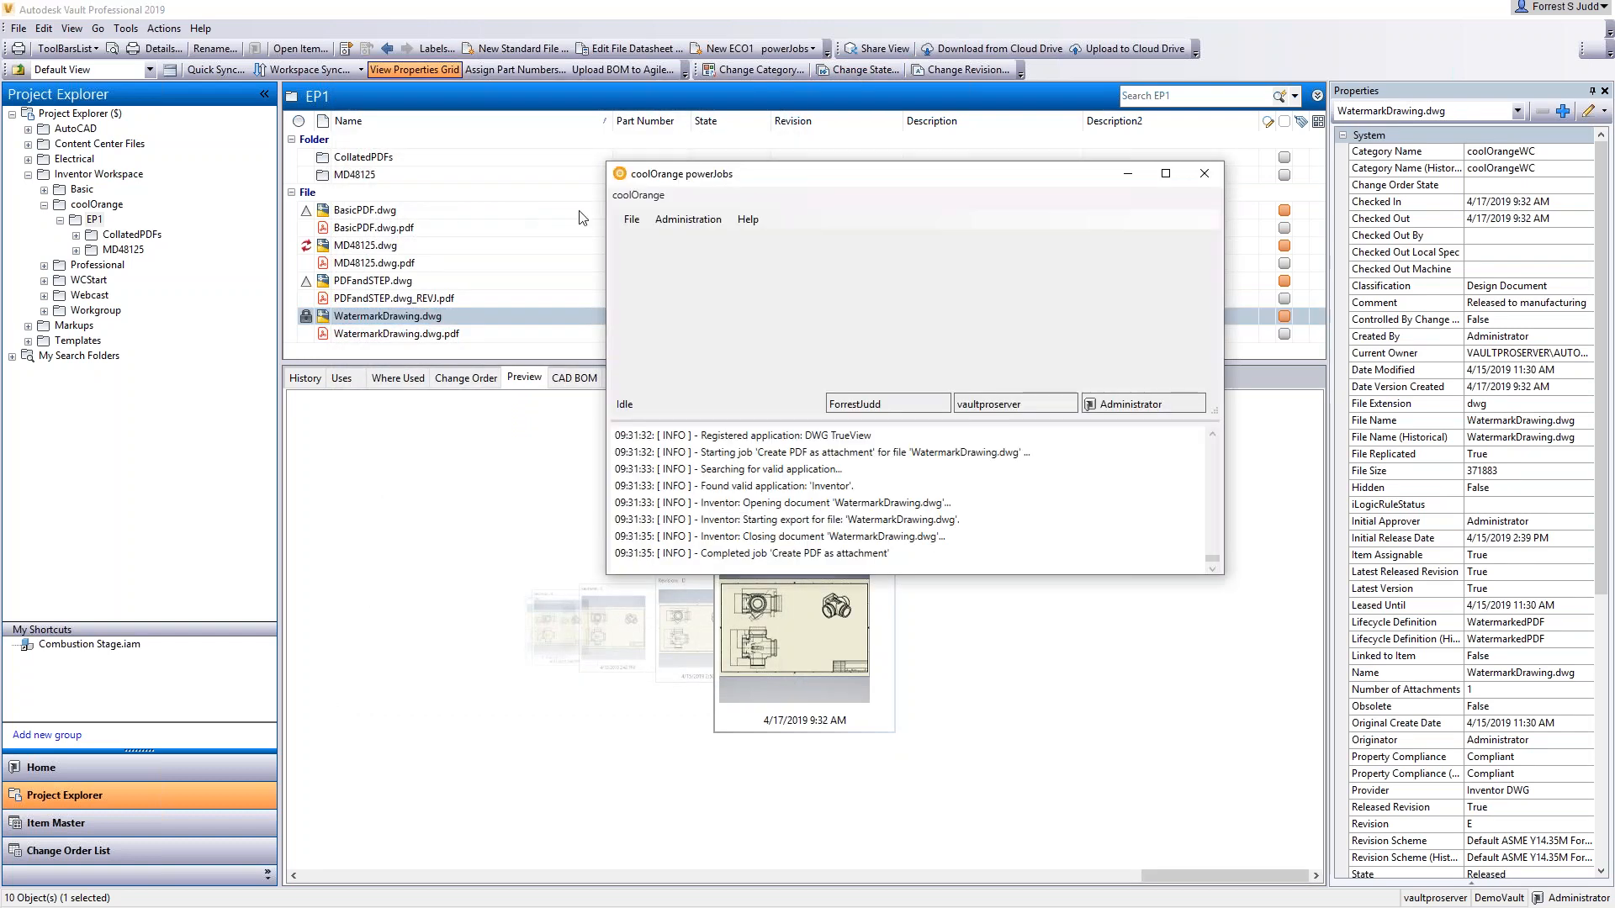
{"action": "left_click", "coordinate": [631, 220]}
{"action": "left_click", "coordinate": [636, 238]}
{"action": "left_click", "coordinate": [632, 219]}
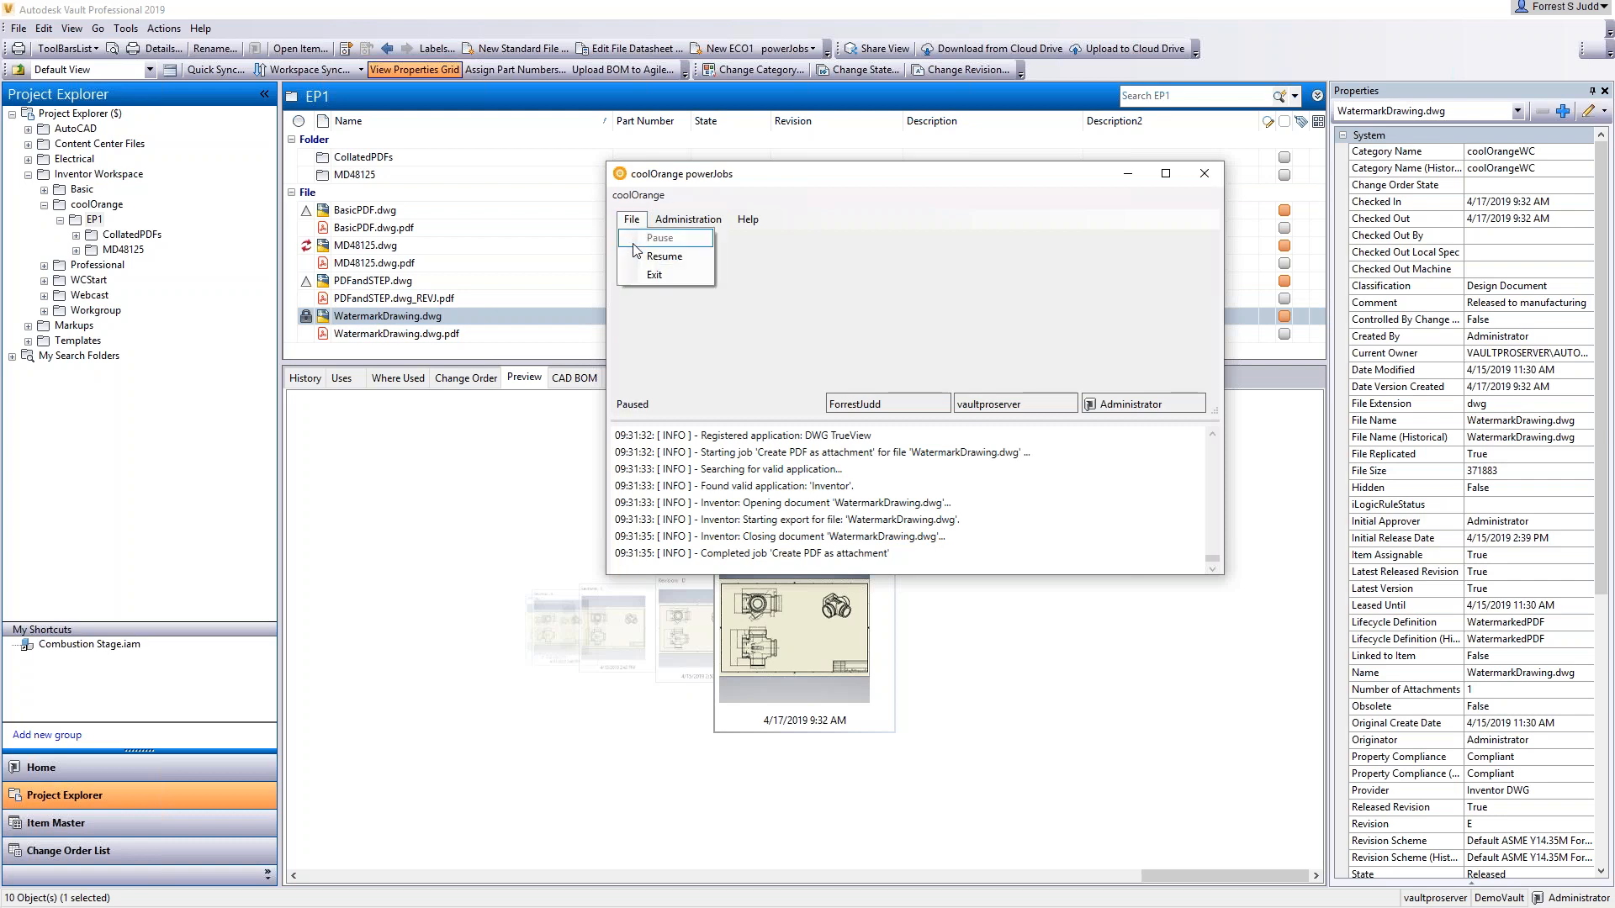
{"action": "left_click", "coordinate": [664, 257]}
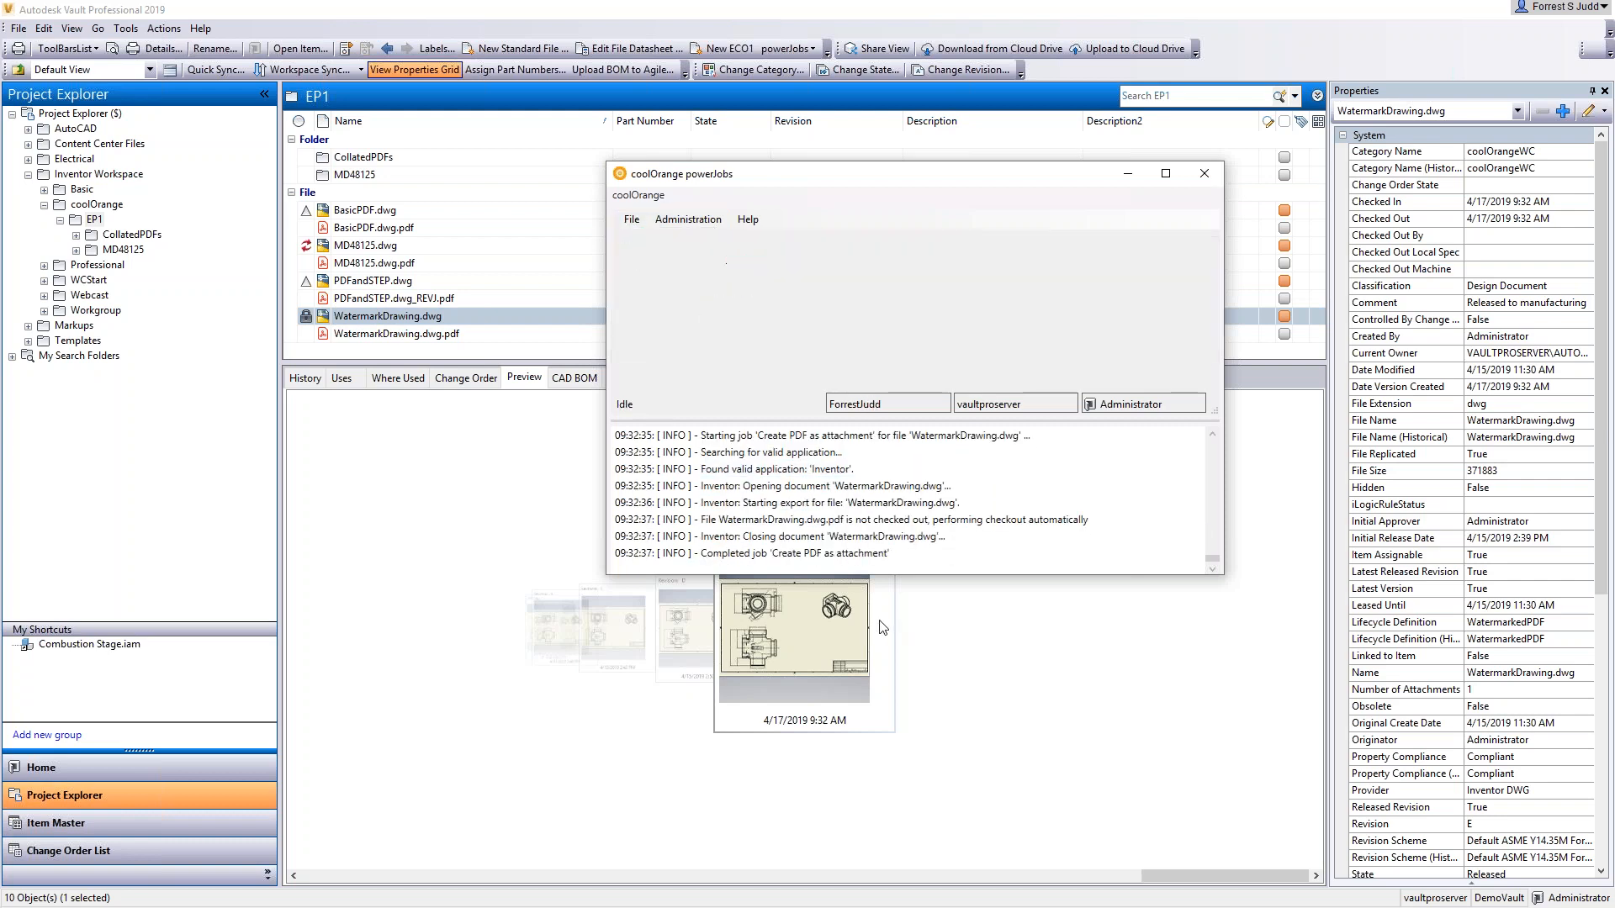
{"action": "left_click", "coordinate": [437, 483]}
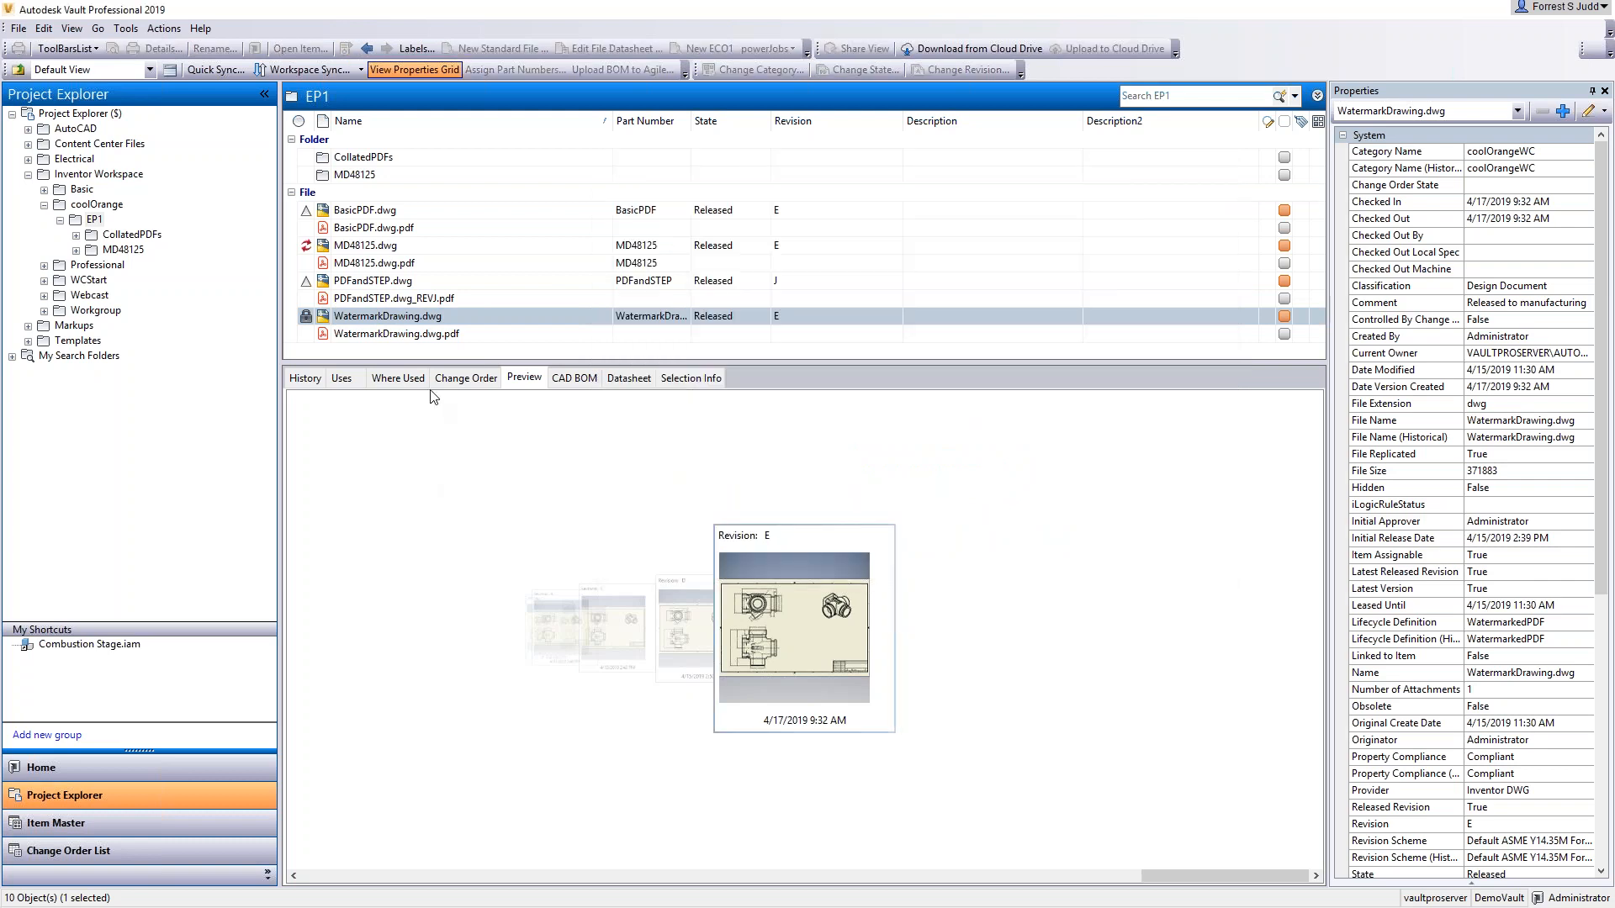
Step: Refresh the EP1 folder and examine the regenerated WatermarkDrawing.dwg.pdf in the preview at full width
{"action": "key", "text": "F5"}
{"action": "left_click", "coordinate": [413, 334]}
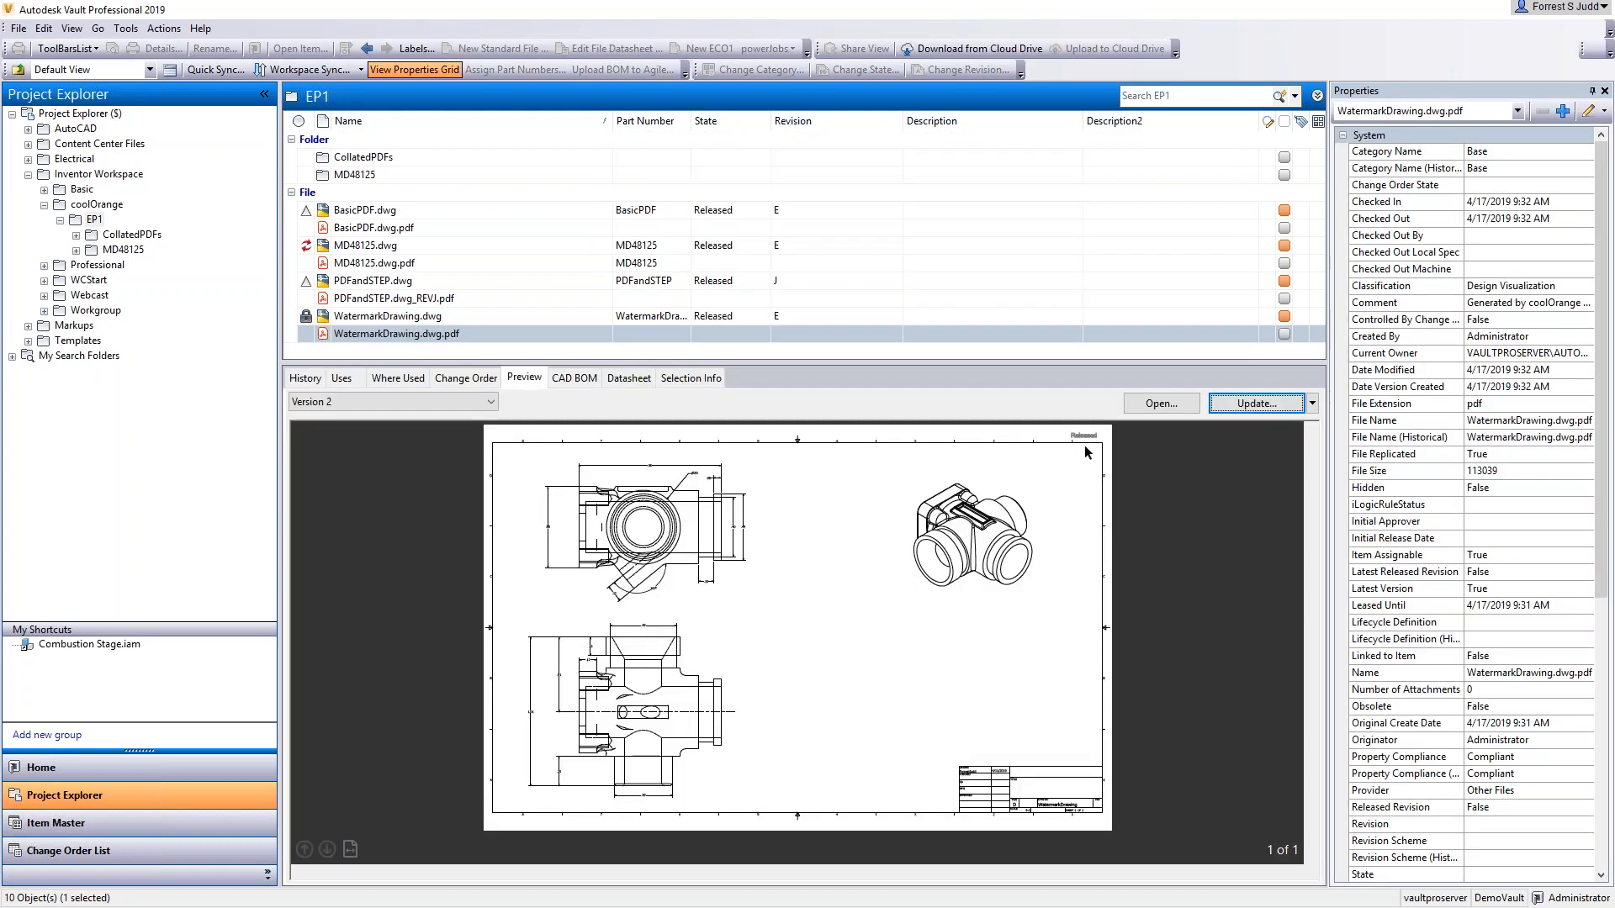
{"action": "left_click", "coordinate": [351, 849]}
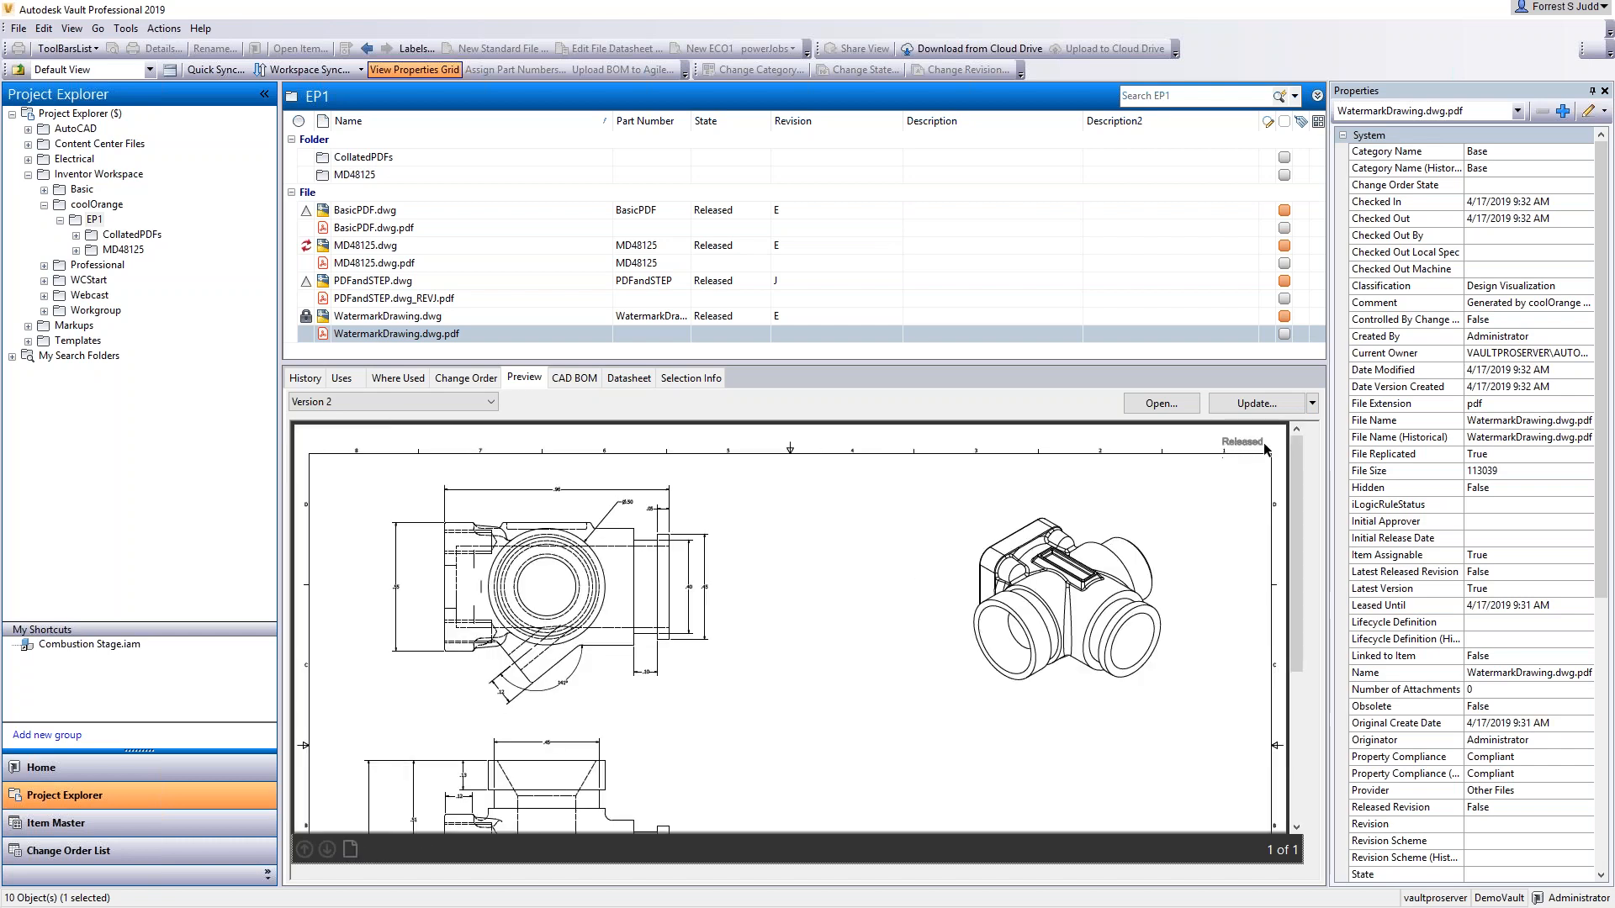
{"action": "scroll", "coordinate": [1136, 509], "scroll_direction": "down", "scroll_amount": 3}
{"action": "scroll", "coordinate": [1123, 527], "scroll_direction": "up", "scroll_amount": 3}
Step: Change the lifecycle state of WatermarkDrawing.dwg to Work in Progress
{"action": "left_click", "coordinate": [388, 318]}
{"action": "left_click", "coordinate": [863, 70]}
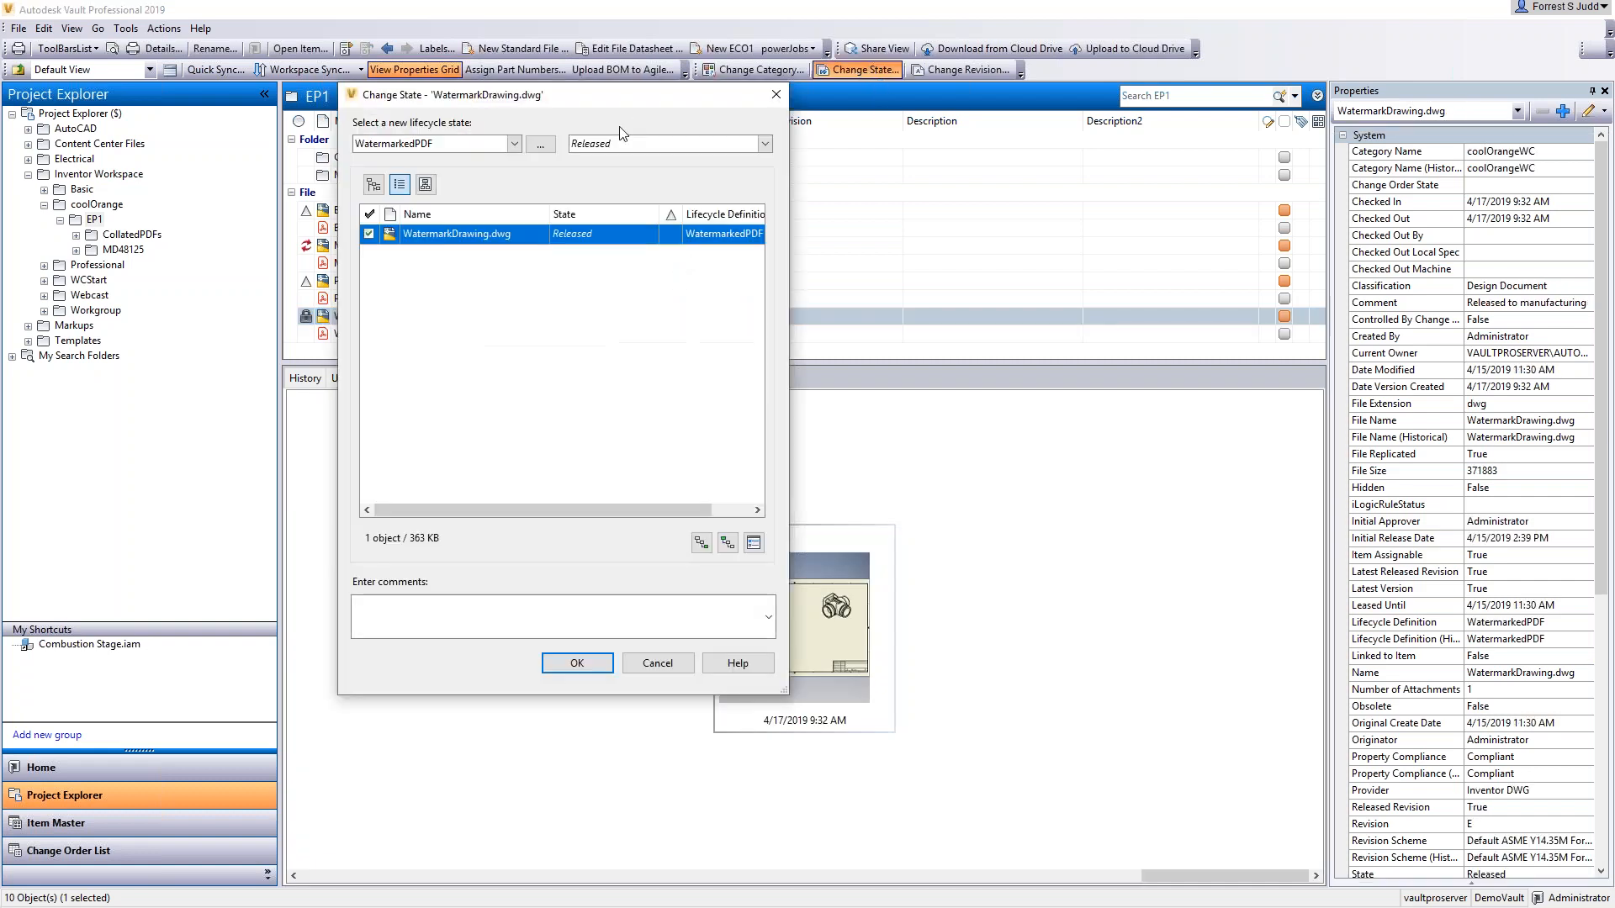
{"action": "left_click", "coordinate": [618, 143]}
{"action": "left_click", "coordinate": [609, 160]}
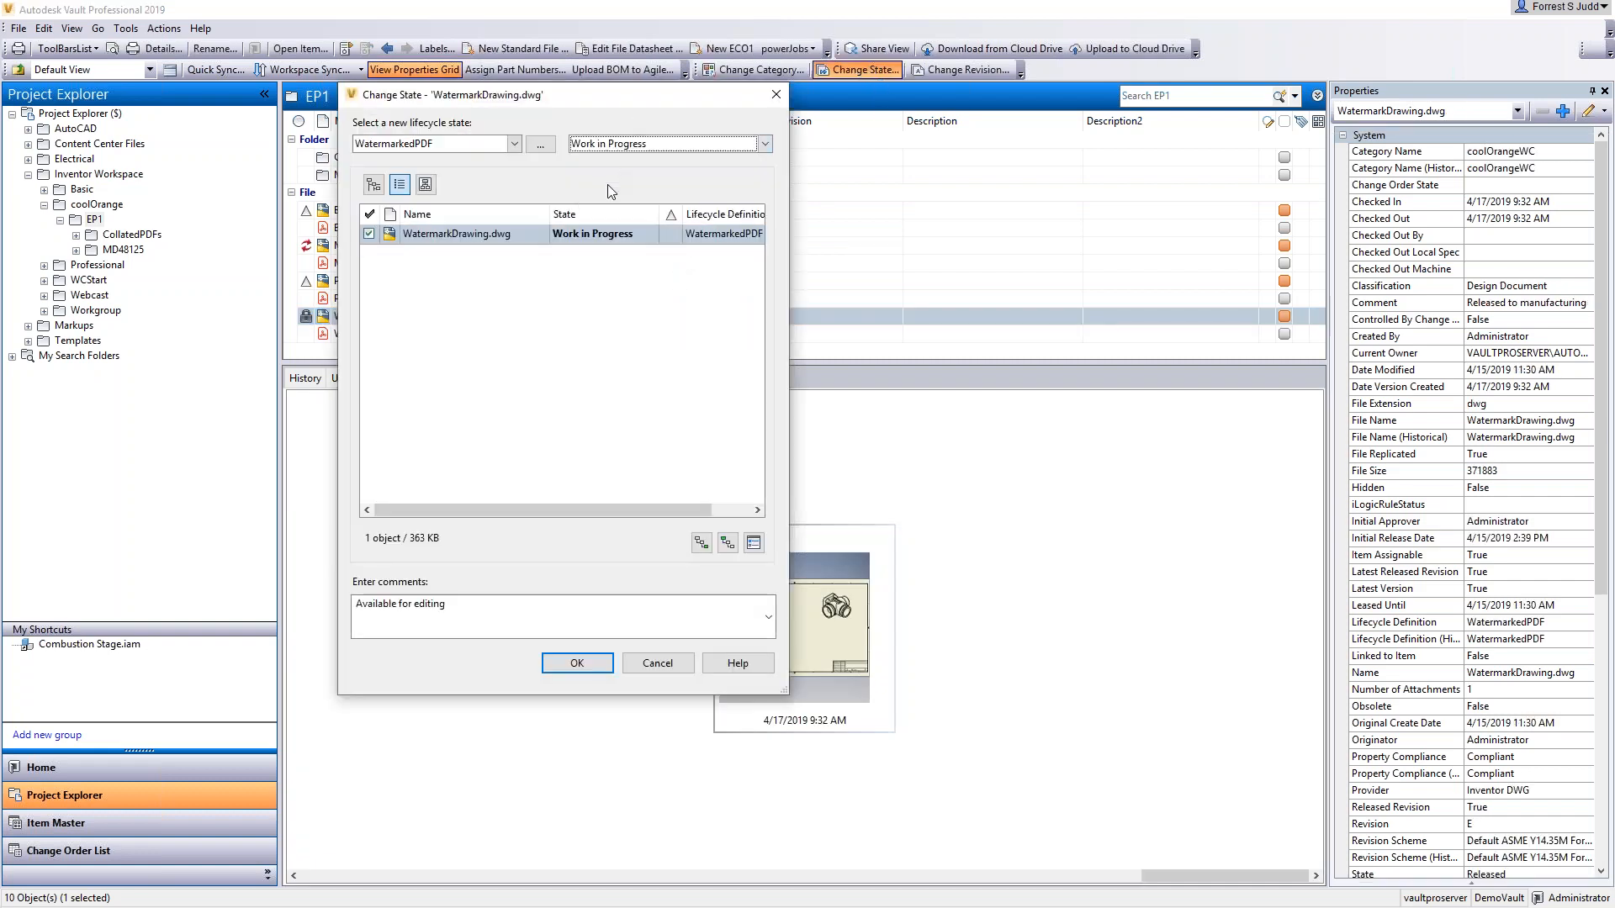
{"action": "left_click", "coordinate": [594, 666]}
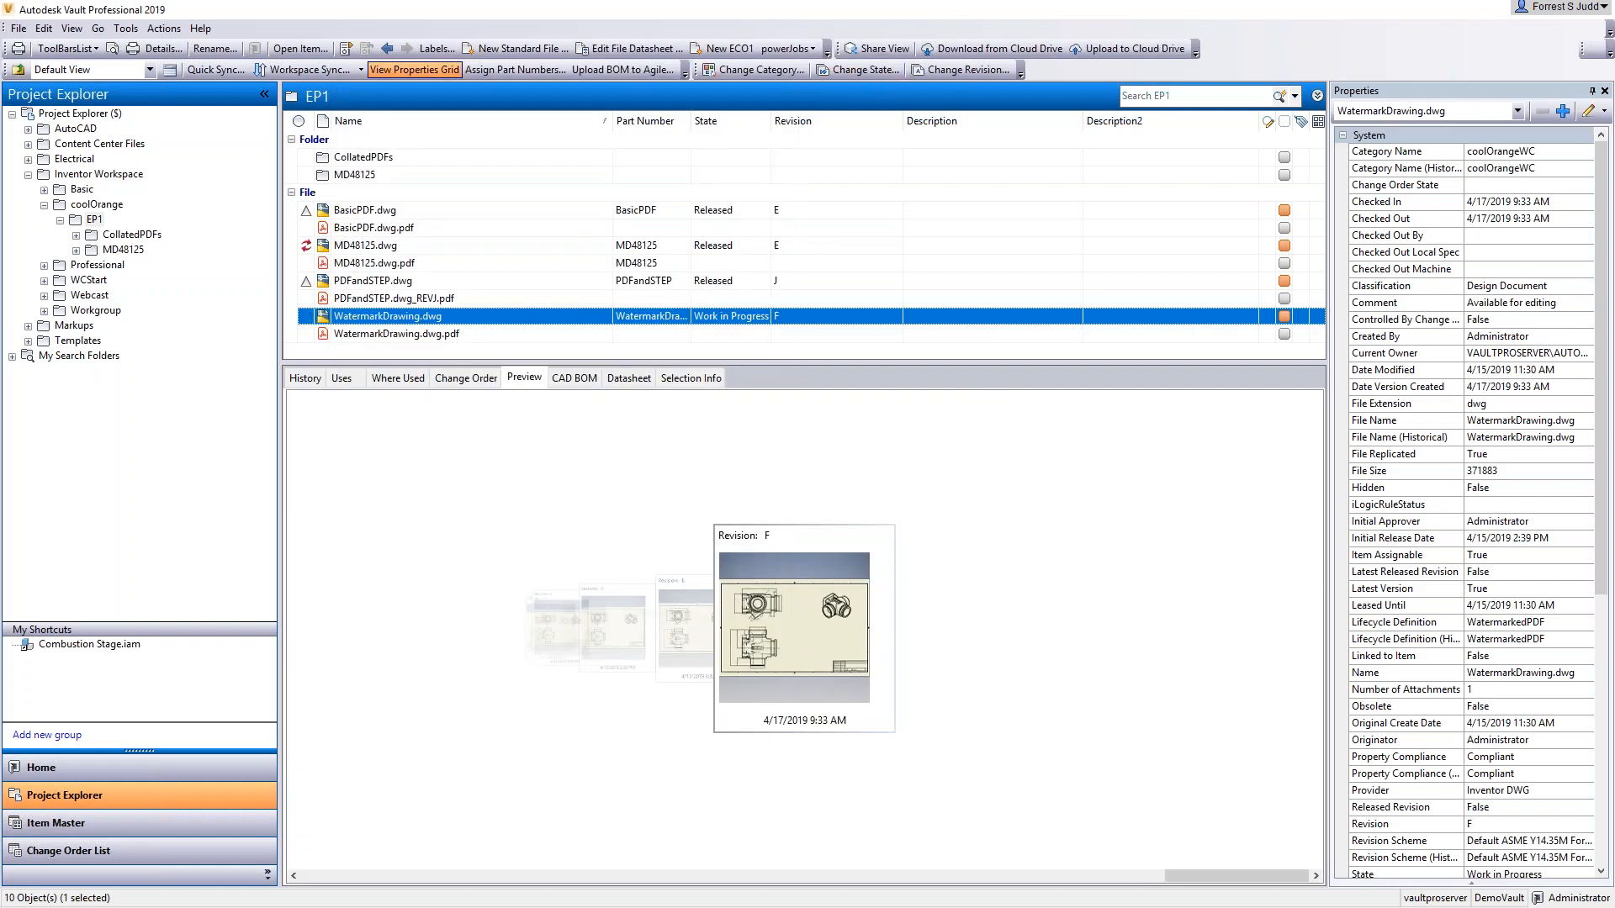
Step: Switch to coolOrange powerJobs, and pause and resume the processor to run the WatermarkedPDF job for WatermarkDrawing.dwg
{"action": "key", "text": "alt+Tab"}
{"action": "left_click", "coordinate": [632, 221]}
{"action": "left_click", "coordinate": [640, 238]}
{"action": "left_click", "coordinate": [632, 221]}
{"action": "left_click", "coordinate": [644, 256]}
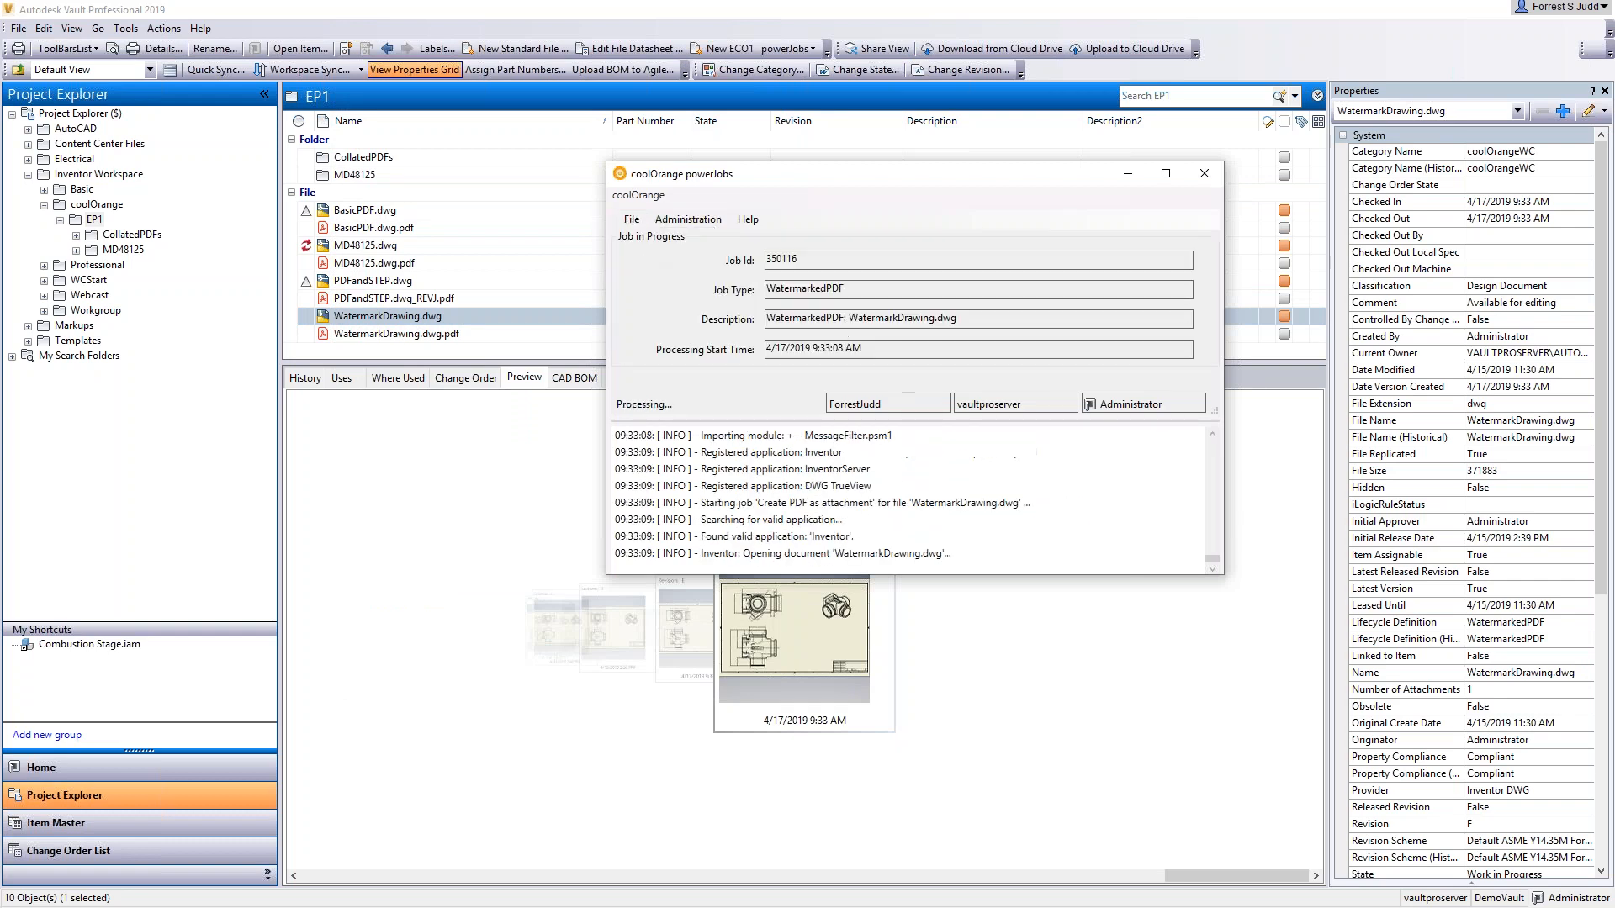
Step: Bring up a Chrome browser window and open the Autodesk Vault web client for DemoVault
{"action": "left_click_drag", "start_coordinate": [1614, 83], "coordinate": [139, 79]}
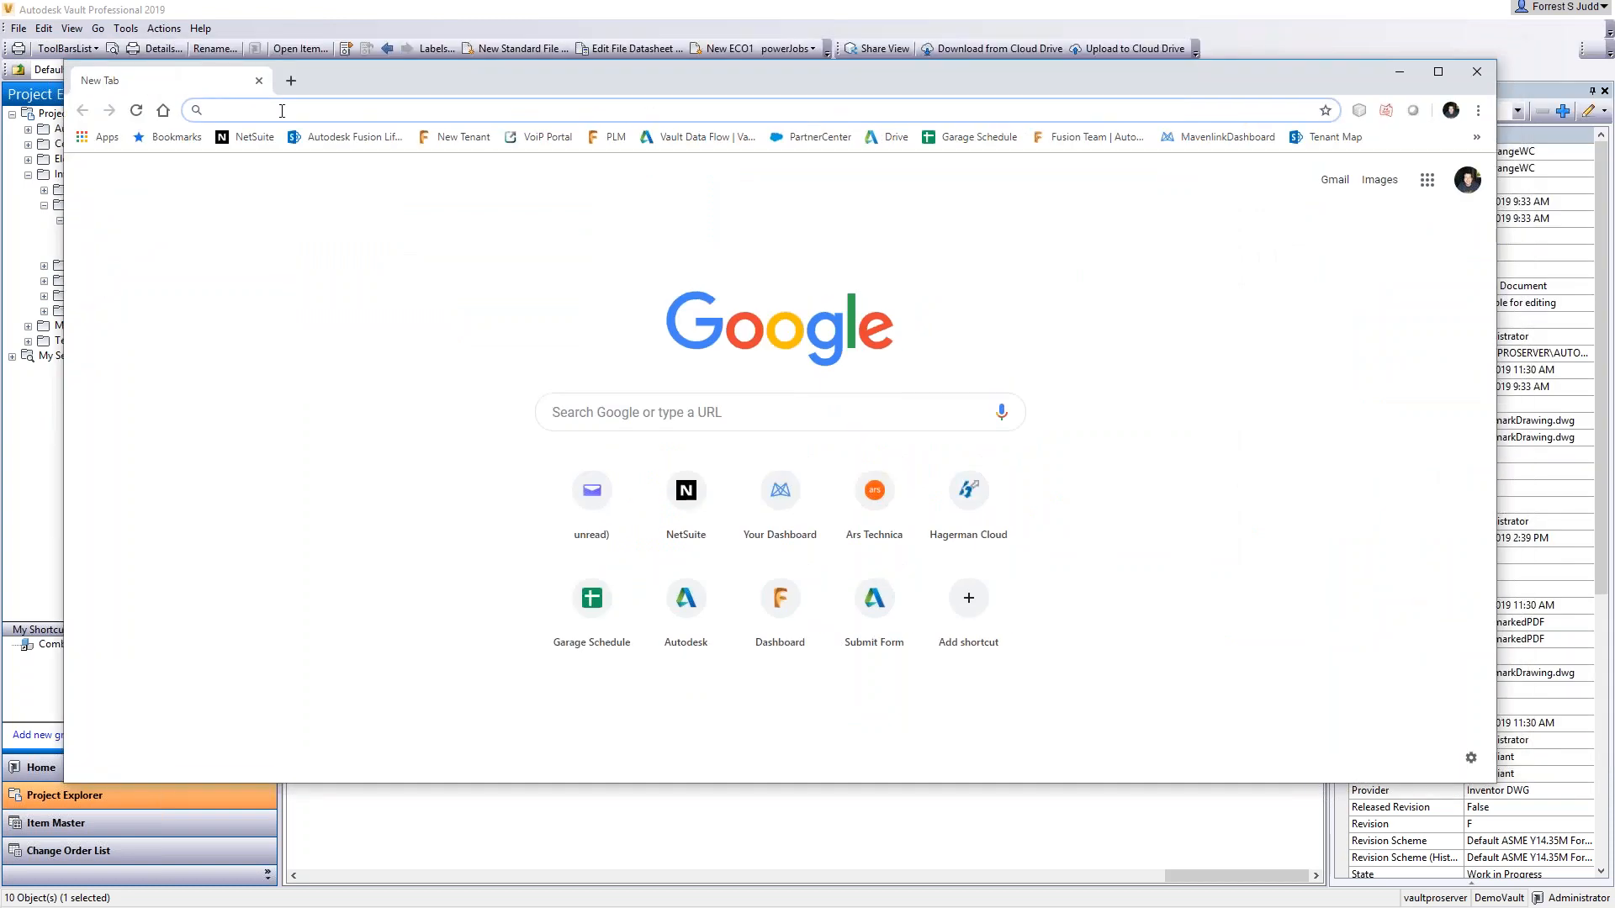
{"action": "type", "text": "vaul"}
{"action": "key", "text": "Return"}
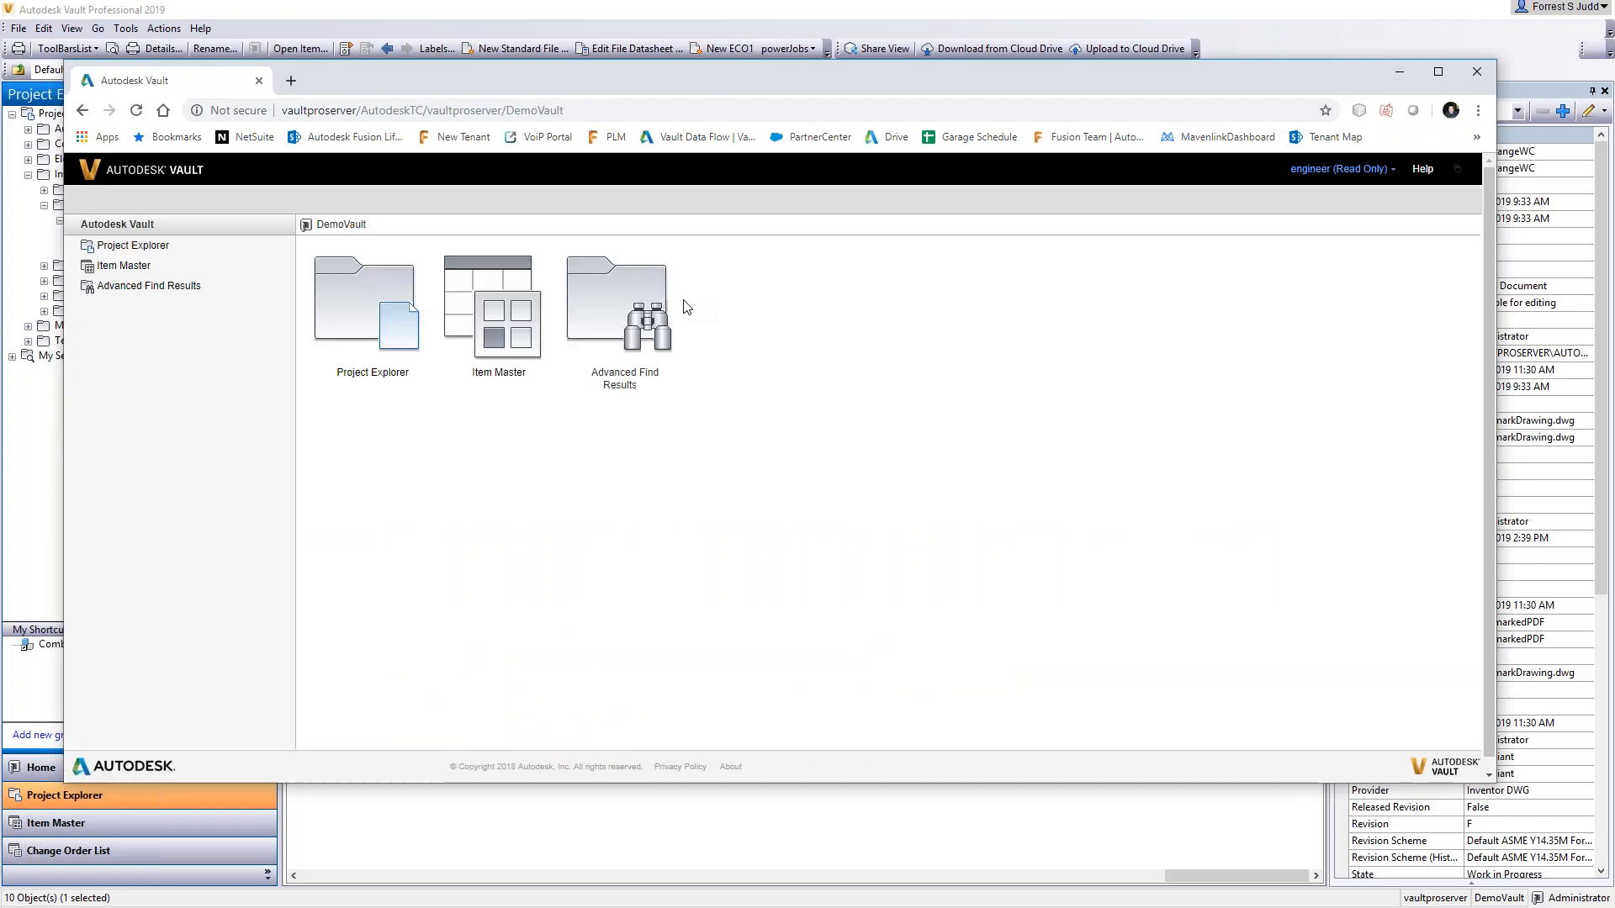
Step: Browse the web client's Project Explorer to the EP1 folder under Inventor Workspace and coolOrange
{"action": "left_click", "coordinate": [125, 252]}
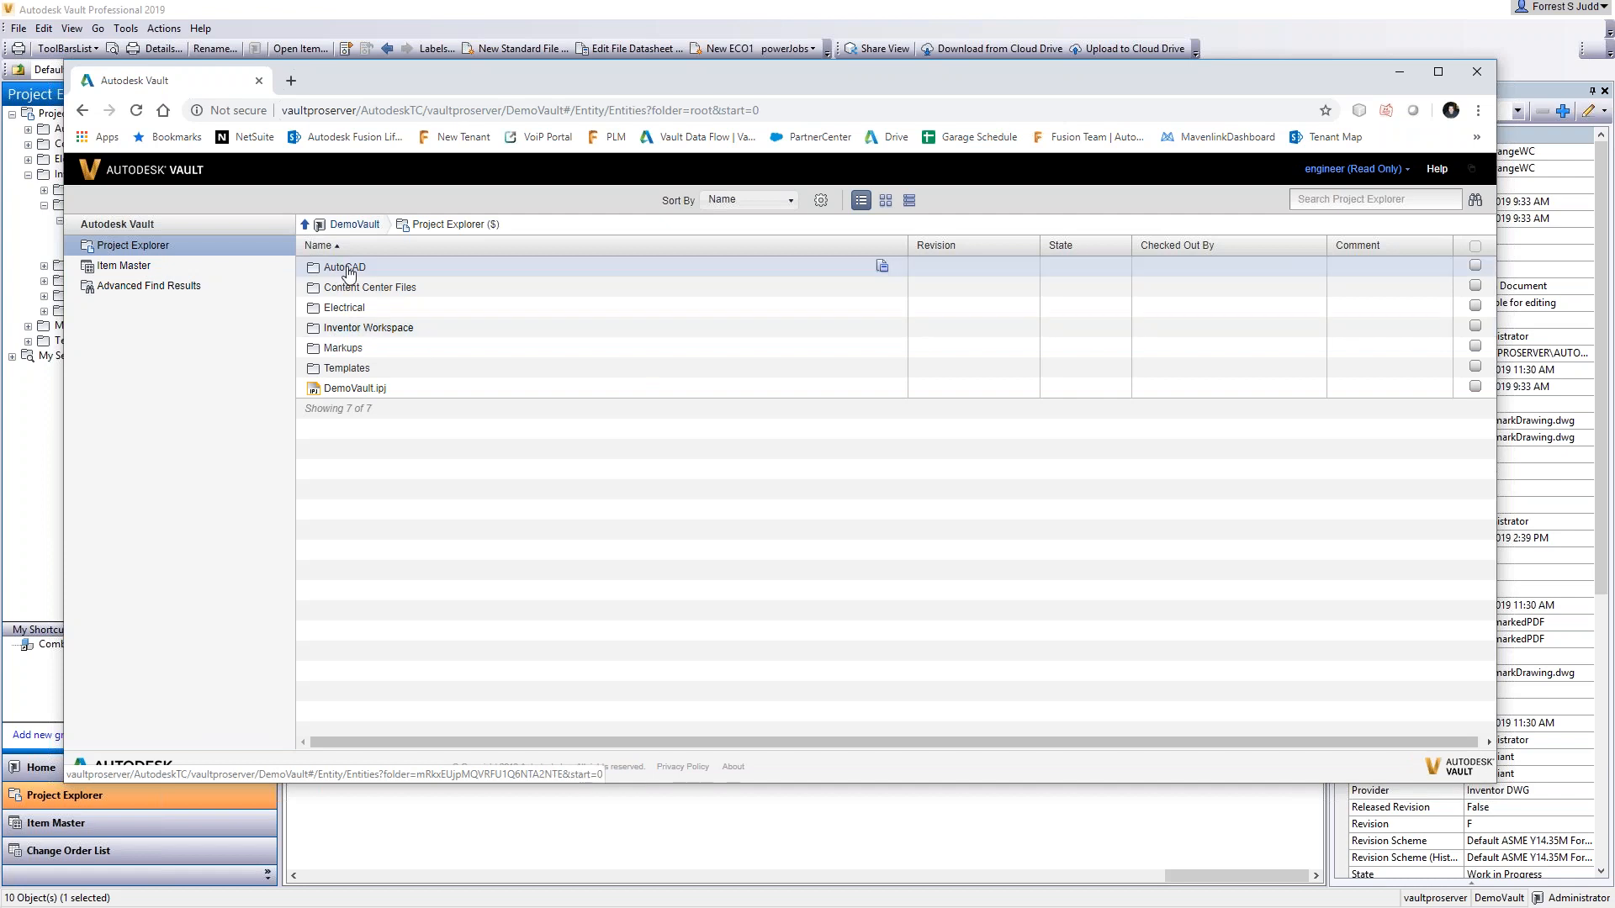
{"action": "left_click", "coordinate": [368, 328]}
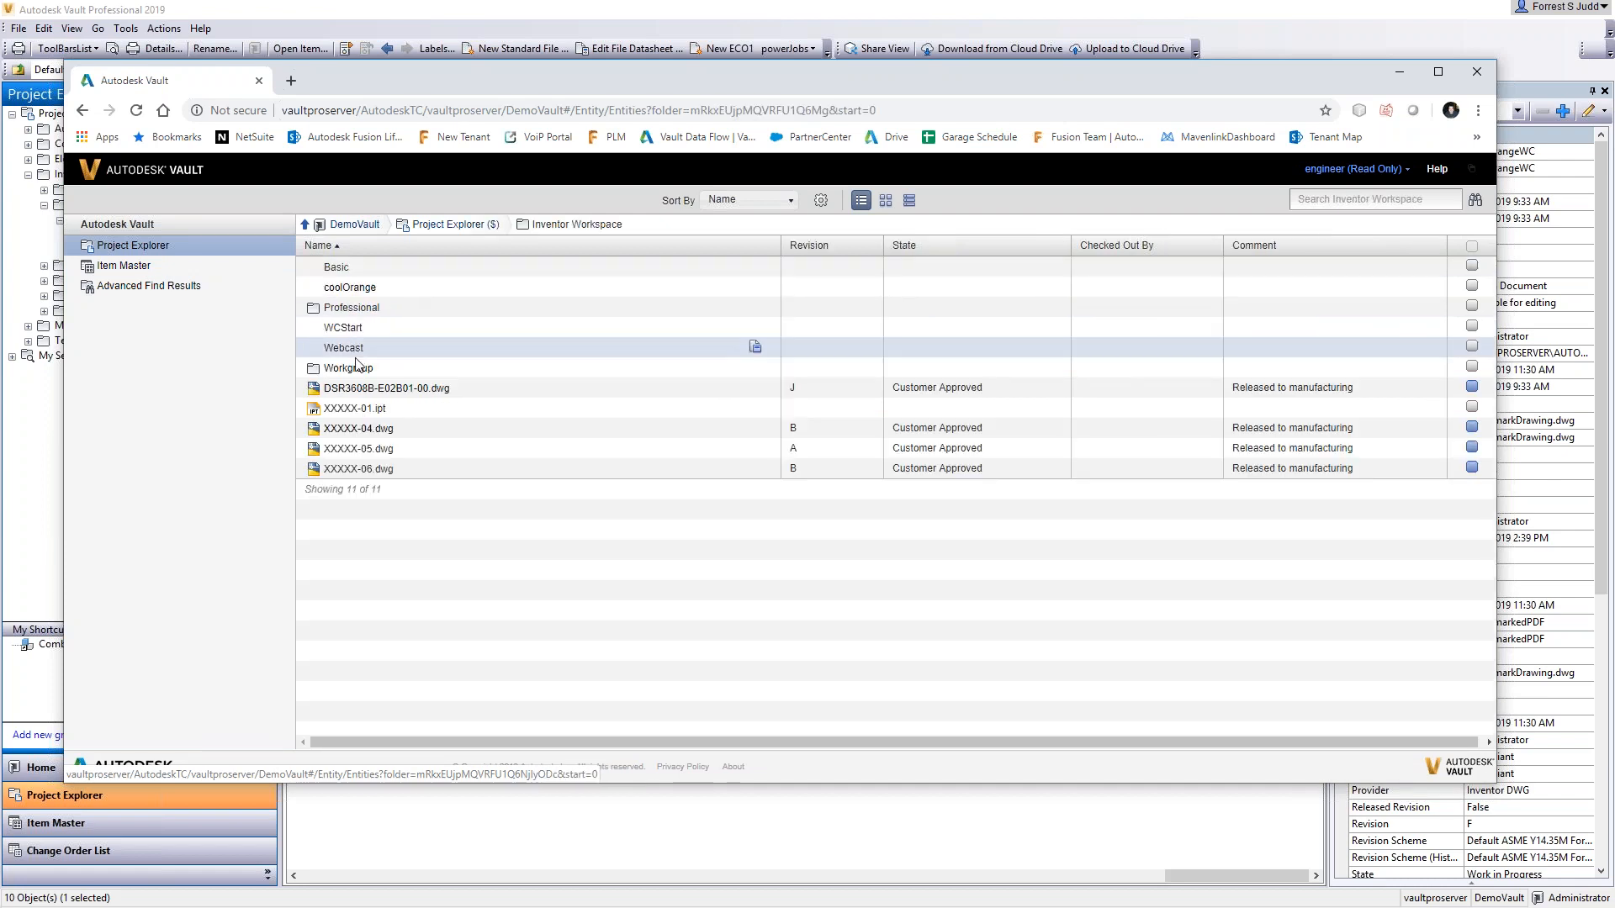
{"action": "left_click", "coordinate": [350, 287]}
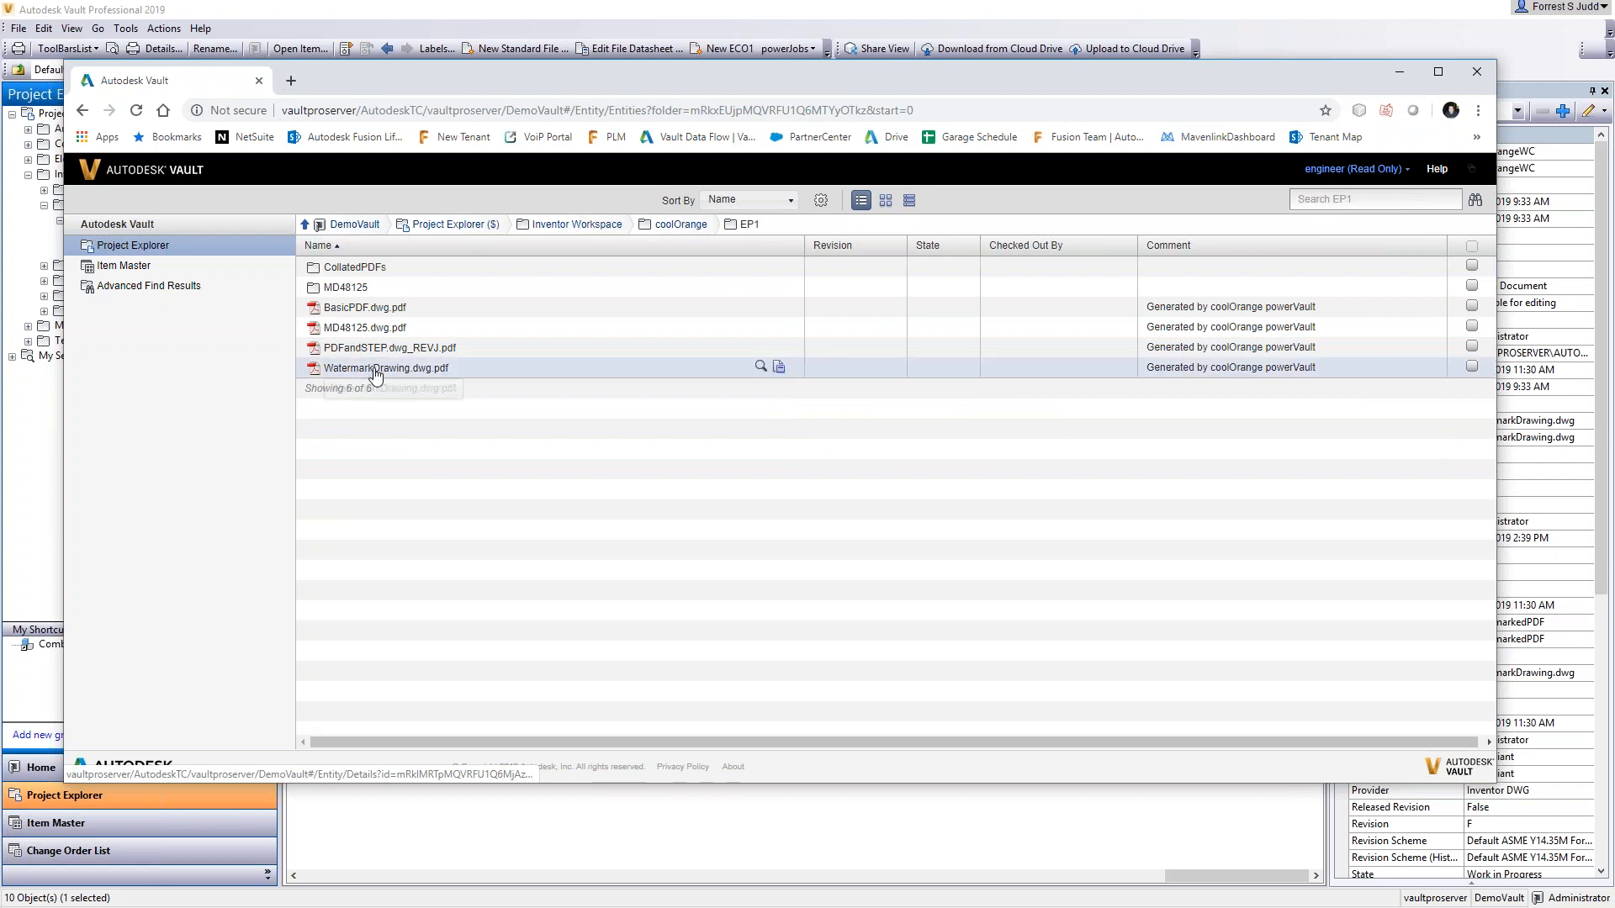
Step: Open WatermarkDrawing.dwg.pdf from the EP1 folder in the browser and examine the watermark across the whole sheet
{"action": "left_click", "coordinate": [779, 369]}
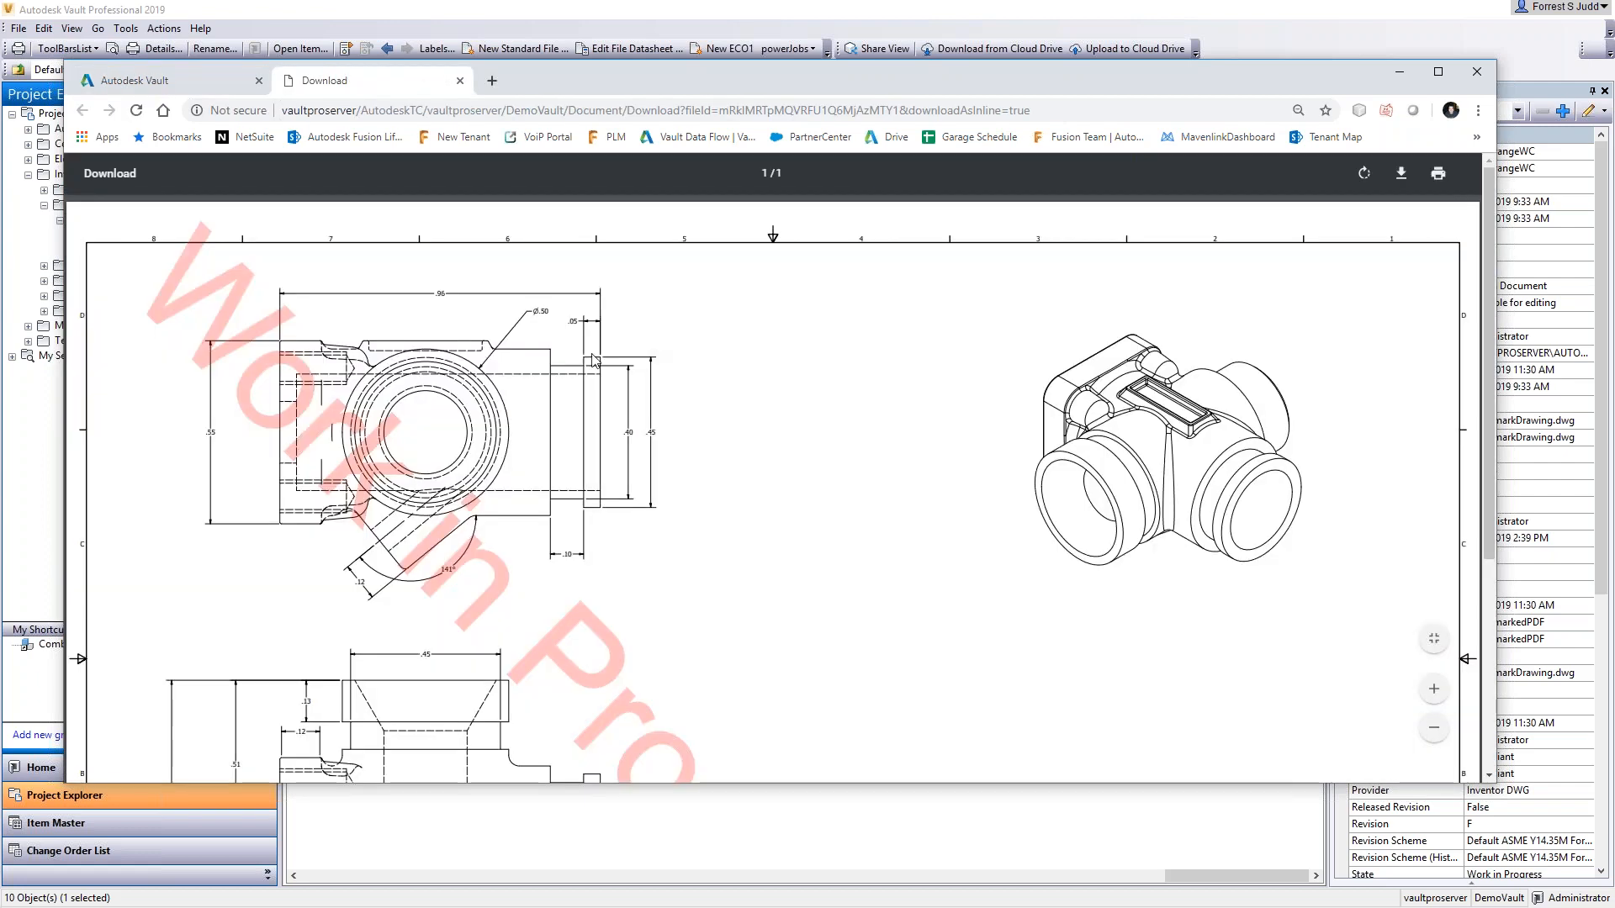
{"action": "scroll", "coordinate": [555, 452], "scroll_direction": "down", "scroll_amount": 4}
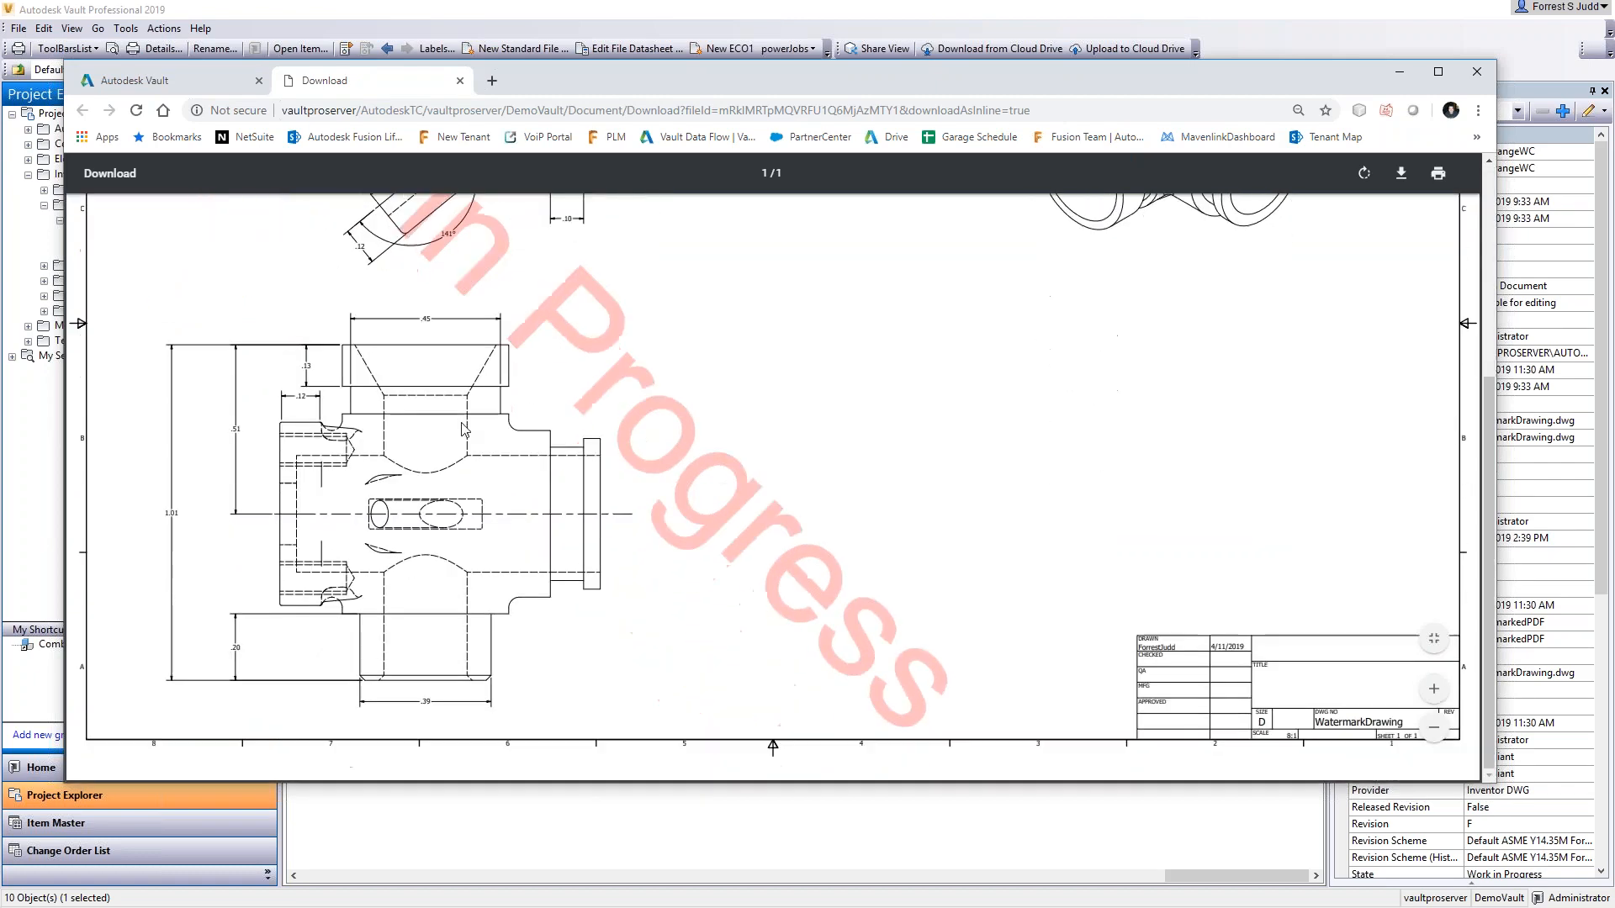
{"action": "scroll", "coordinate": [555, 453], "scroll_direction": "up", "scroll_amount": 4}
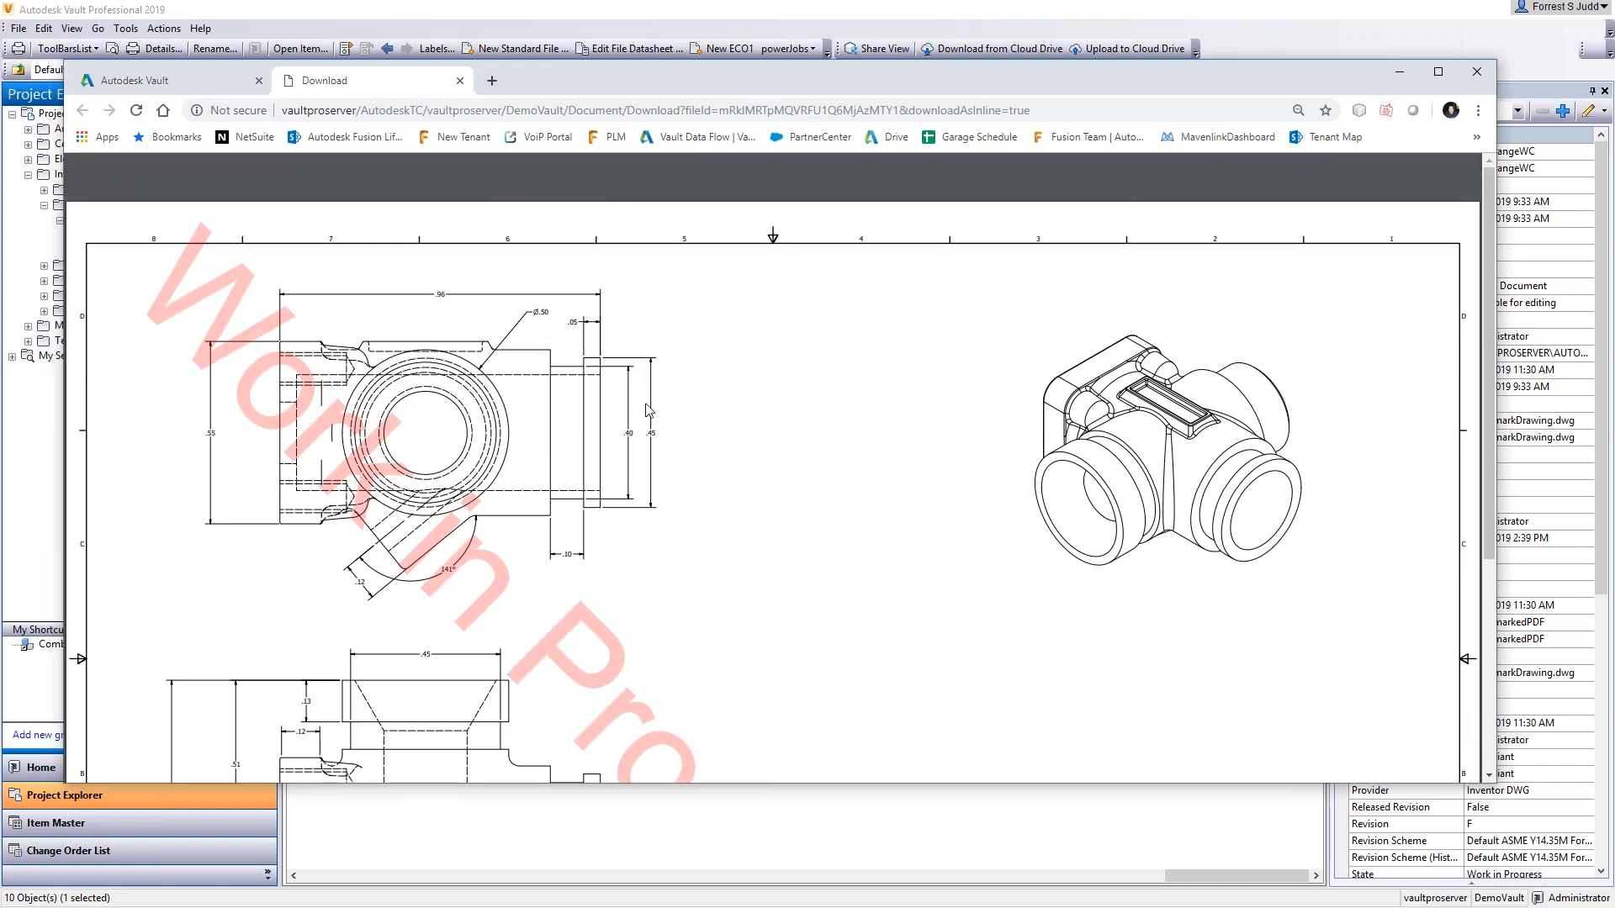
{"action": "scroll", "coordinate": [646, 409], "scroll_direction": "down", "scroll_amount": 4}
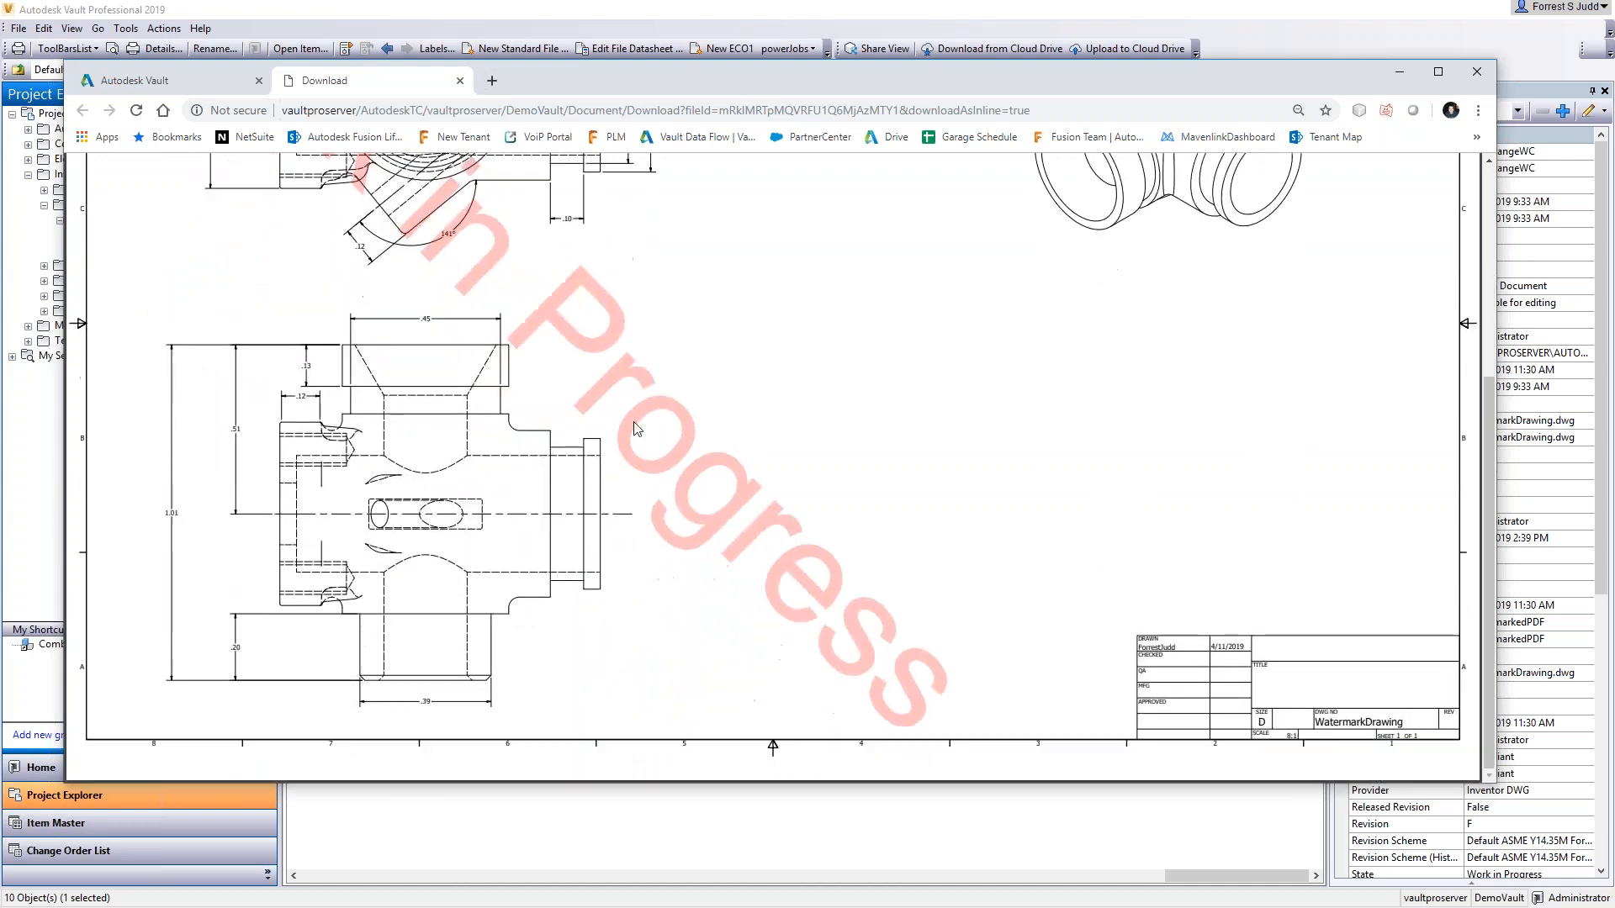
{"action": "scroll", "coordinate": [637, 429], "scroll_direction": "up", "scroll_amount": 4}
Step: Return to the web client's EP1 folder listing, and switch to the slide presentation at the powerJobs Implementation Services slide
{"action": "left_click", "coordinate": [159, 80]}
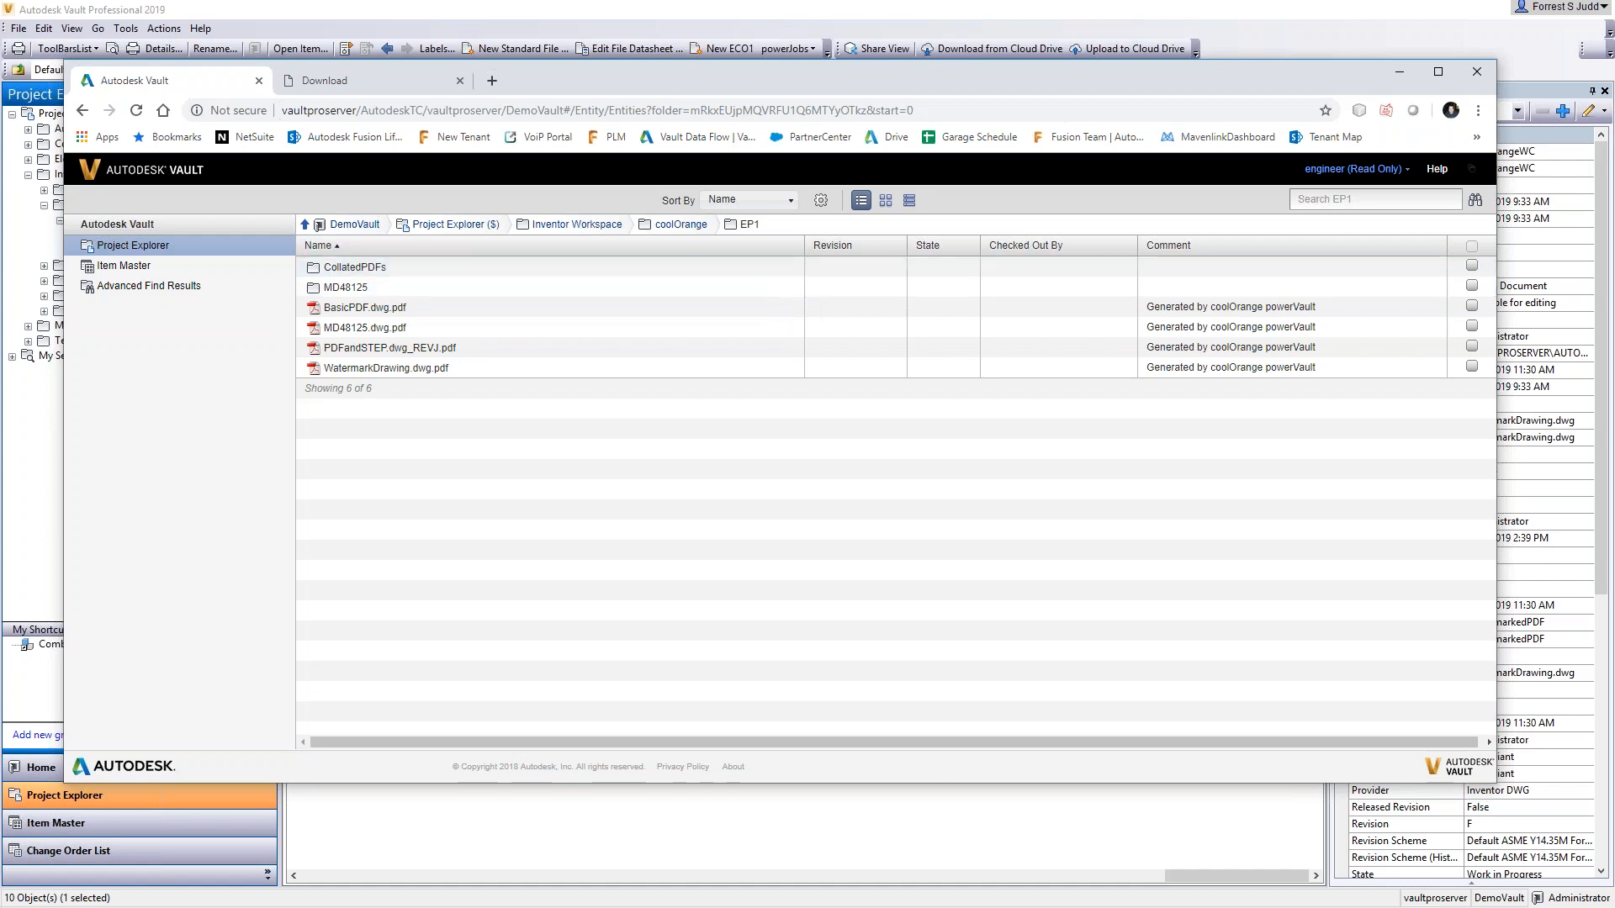
{"action": "key", "text": "alt+Tab"}
{"action": "left_click", "coordinate": [782, 283]}
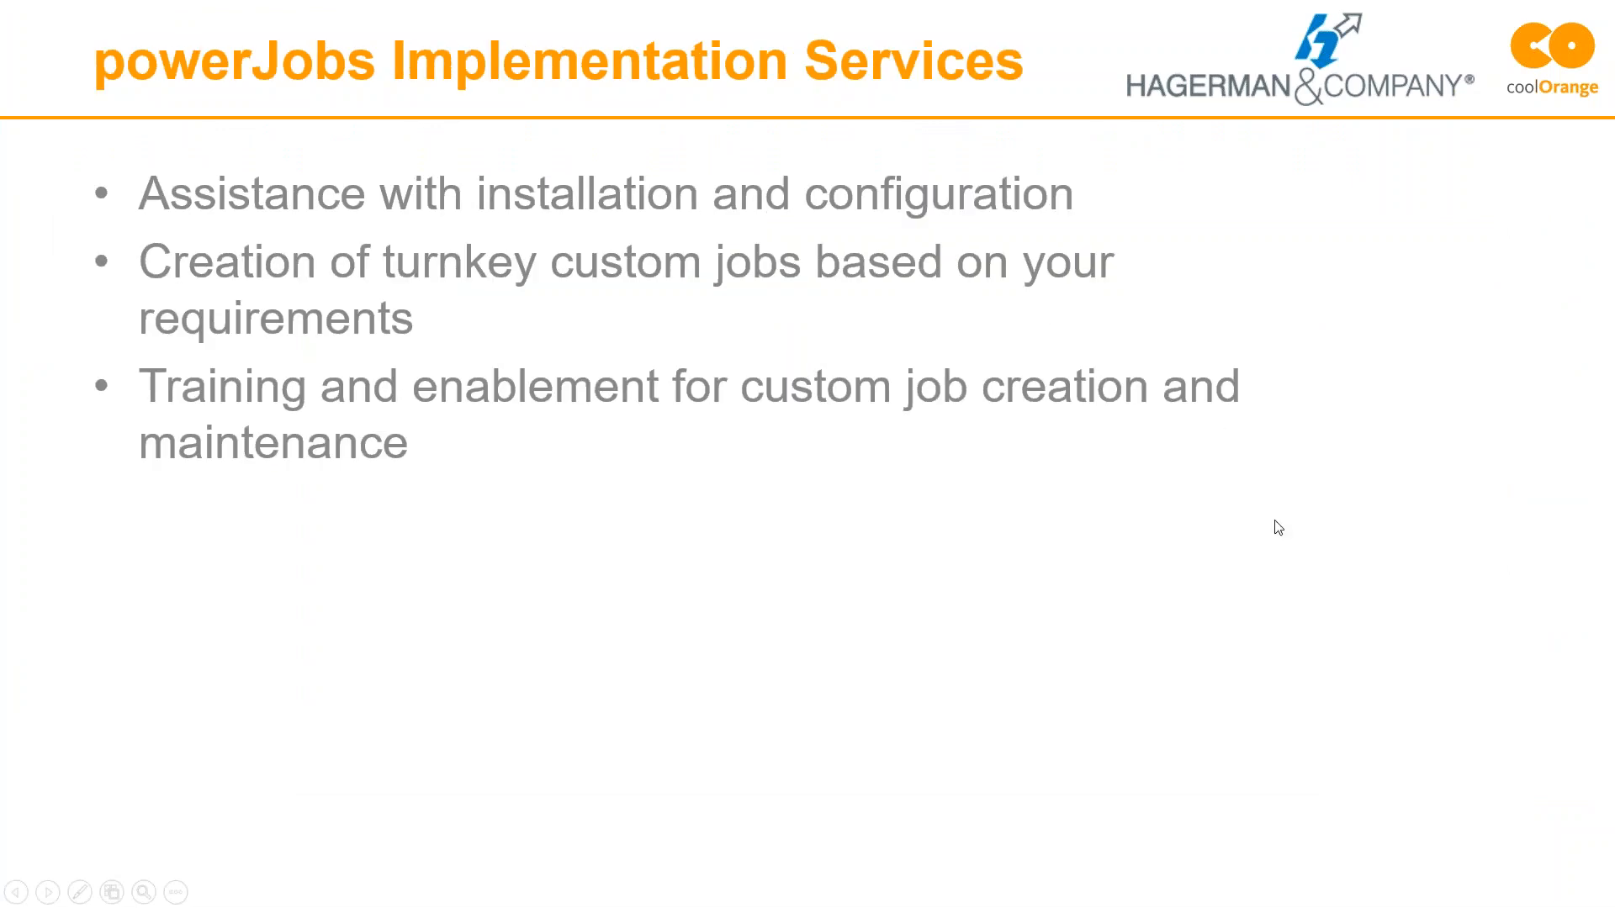